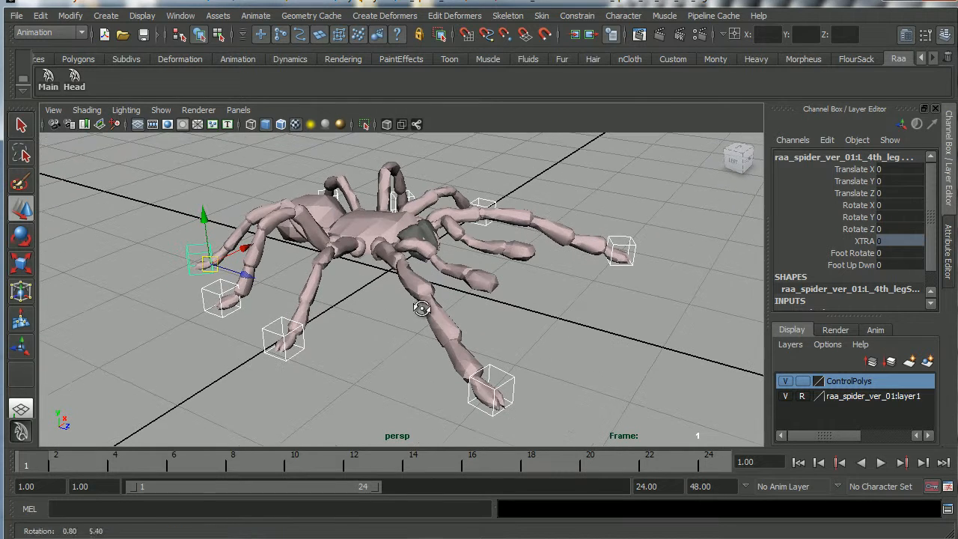
- Switch to the saved layout that combines a side view, a perspective view and the Graph Editor
left_click(180, 21)
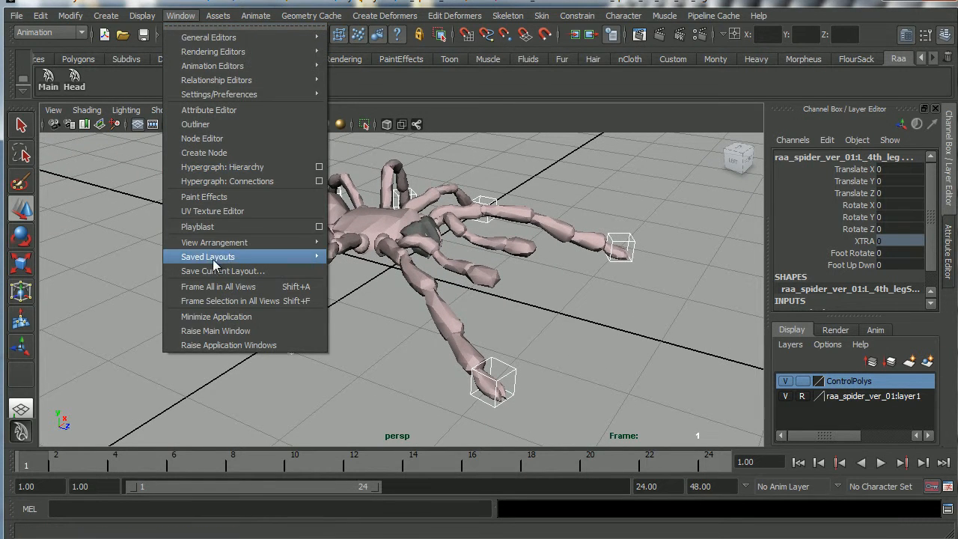
mouse_move(223, 259)
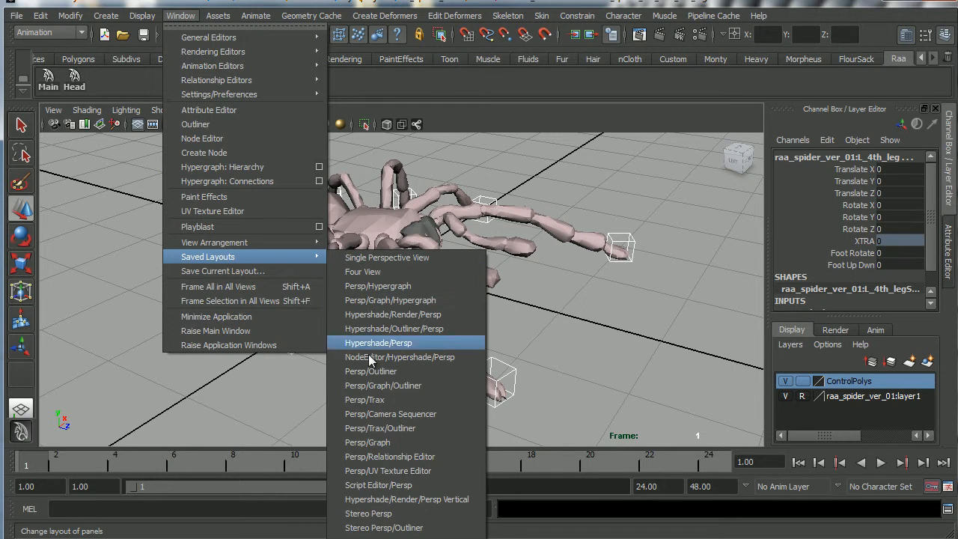
left_click(404, 536)
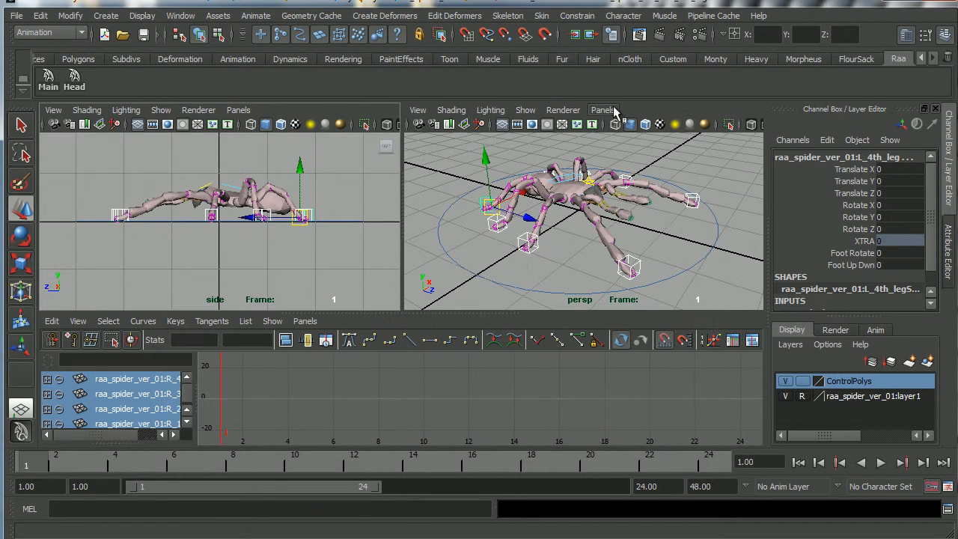
- Flip the side view to look at the spider from its opposite side and frame the whole body
left_click(378, 147)
left_click(380, 146)
left_click(387, 152)
left_click(386, 148)
left_click(386, 148)
scroll(240, 234, "up", 3)
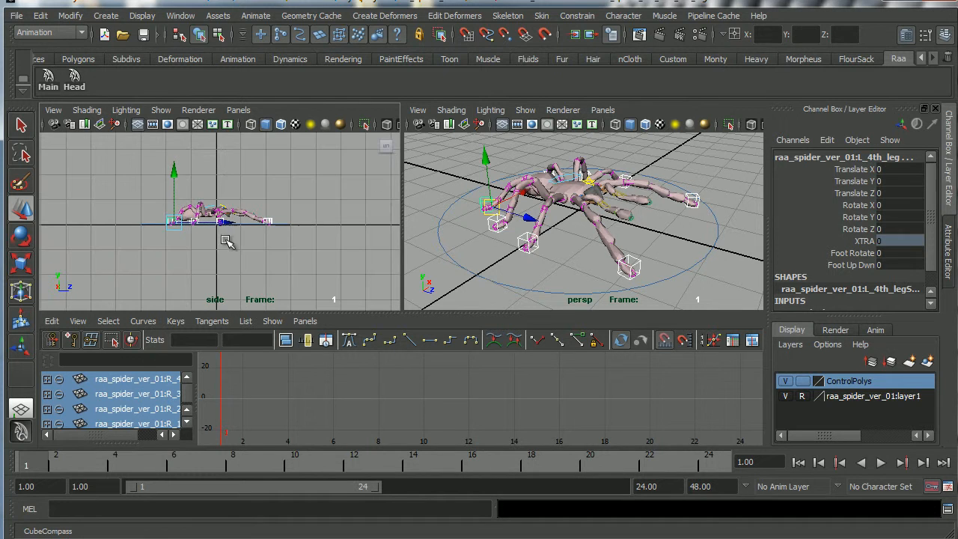
scroll(213, 254, "down", 3)
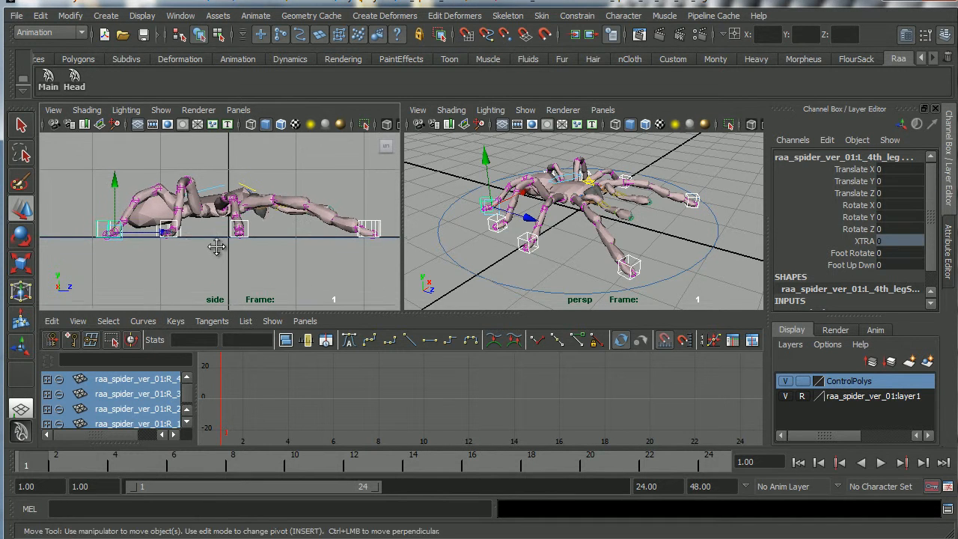
- Make the Graph Editor slightly taller beneath the two viewports
left_click_drag(529, 241, 572, 229, "alt")
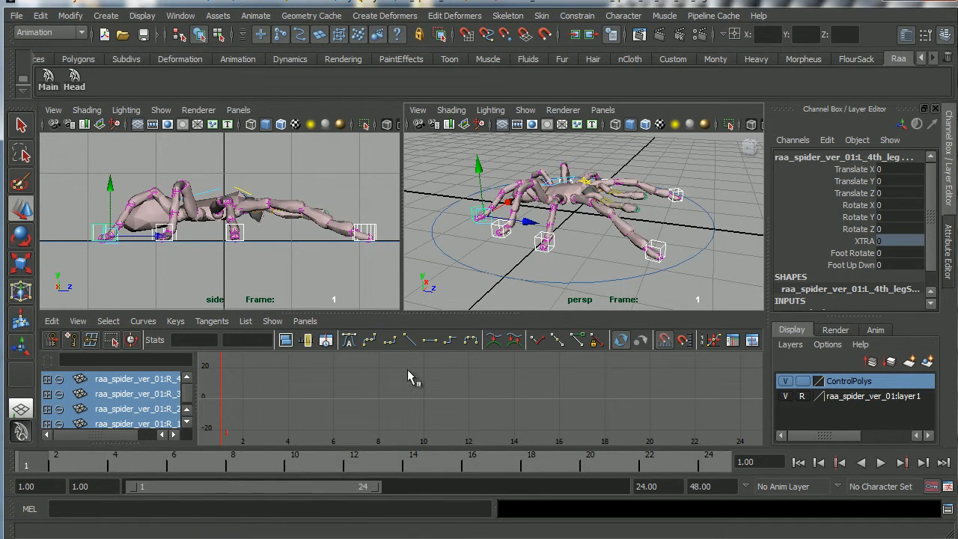
left_click_drag(423, 320, 423, 314)
left_click_drag(537, 246, 574, 224, "alt")
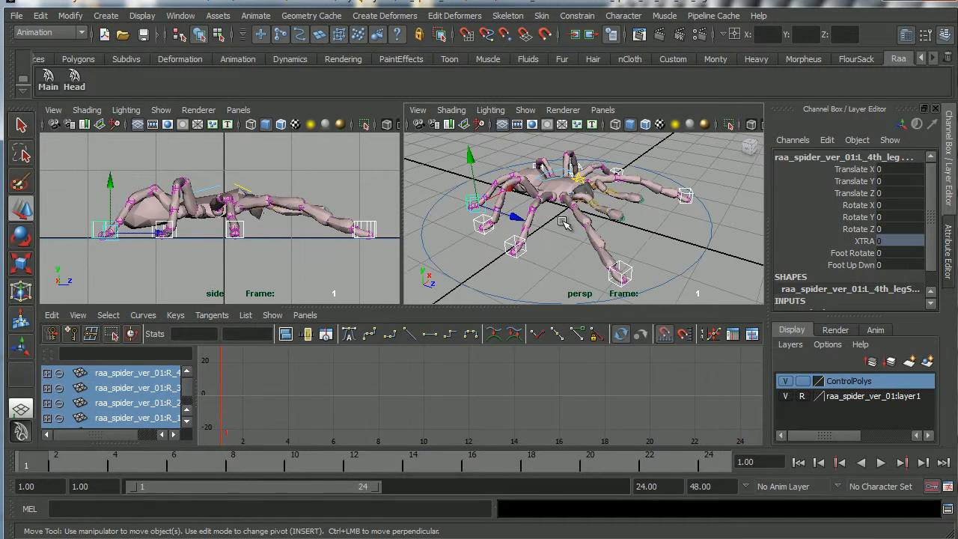
mouse_move(563, 237)
left_mouse_down("alt")
mouse_move(560, 253)
mouse_move(576, 234)
left_mouse_up("alt")
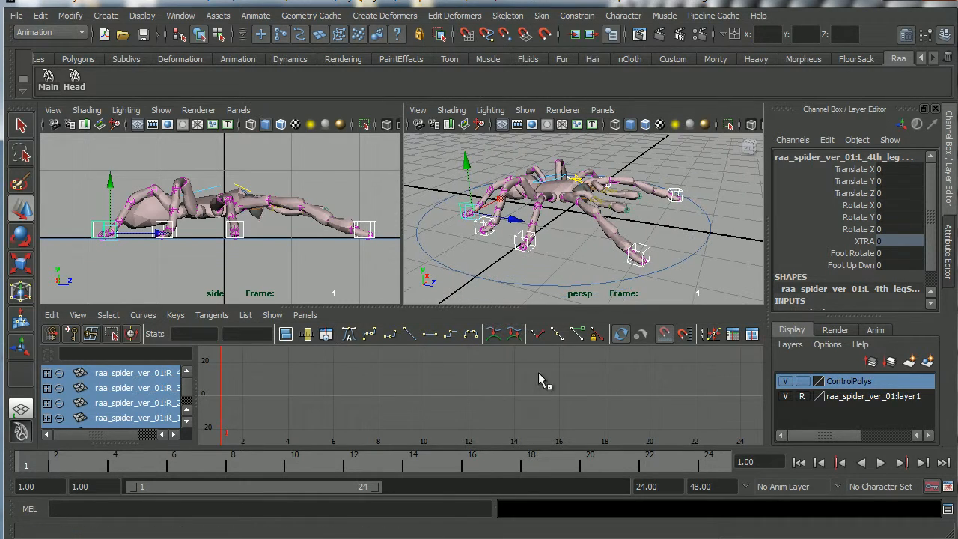
- Read the walk cycle instructions in the SpiderProjectBrief_June2012.doc file in OpenOffice Writer, and return to Maya
left_click(530, 520)
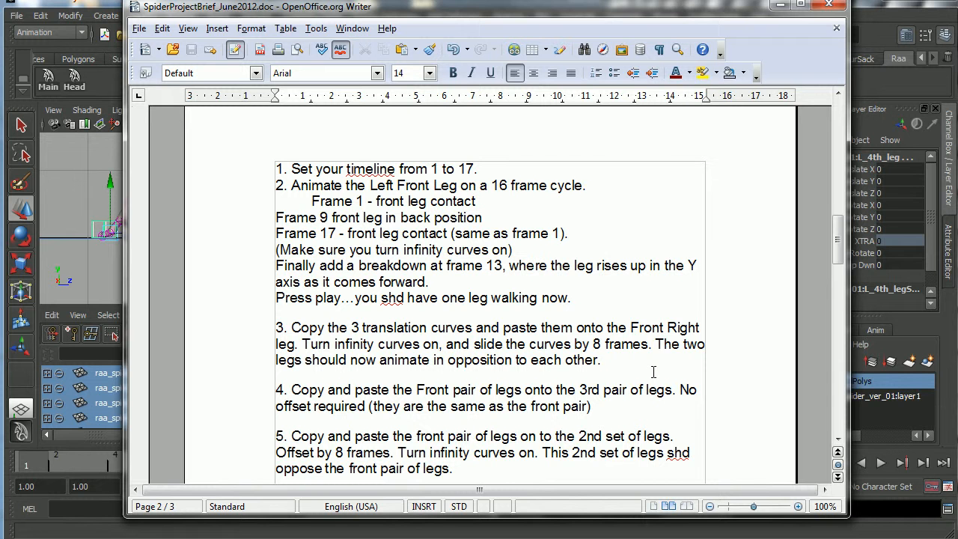
left_click(778, 8)
left_click_drag(595, 238, 623, 258, "alt")
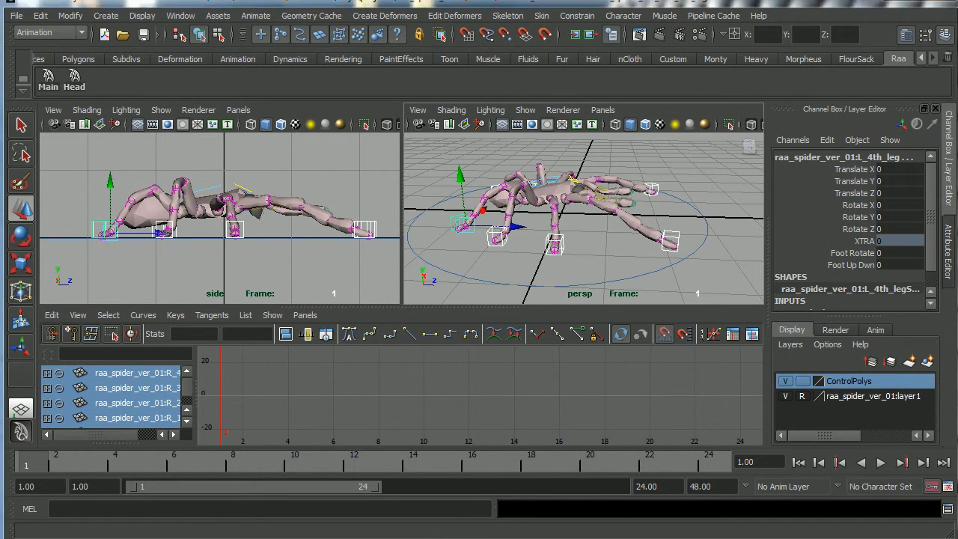
key("alt+Tab")
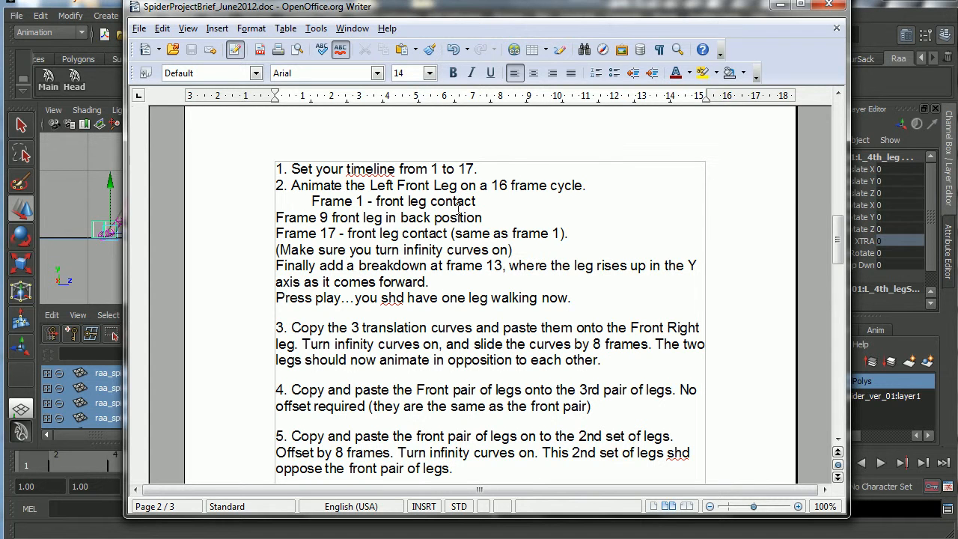
left_click(781, 8)
- Set the end of the timeline range to frame 17
left_click_drag(591, 214, 560, 224, "alt")
right_click_drag(581, 252, 558, 243, "alt")
left_click_drag(557, 244, 563, 247, "alt")
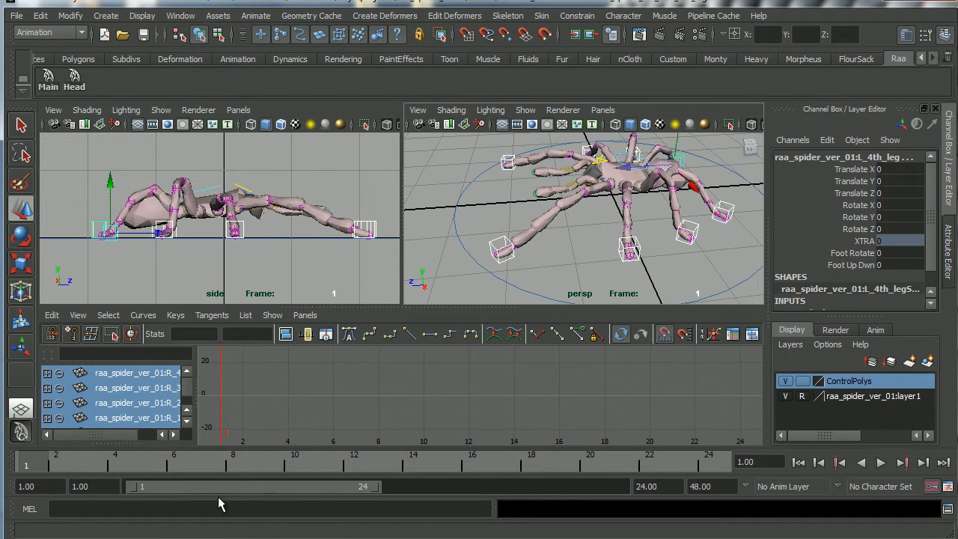
left_click(681, 486)
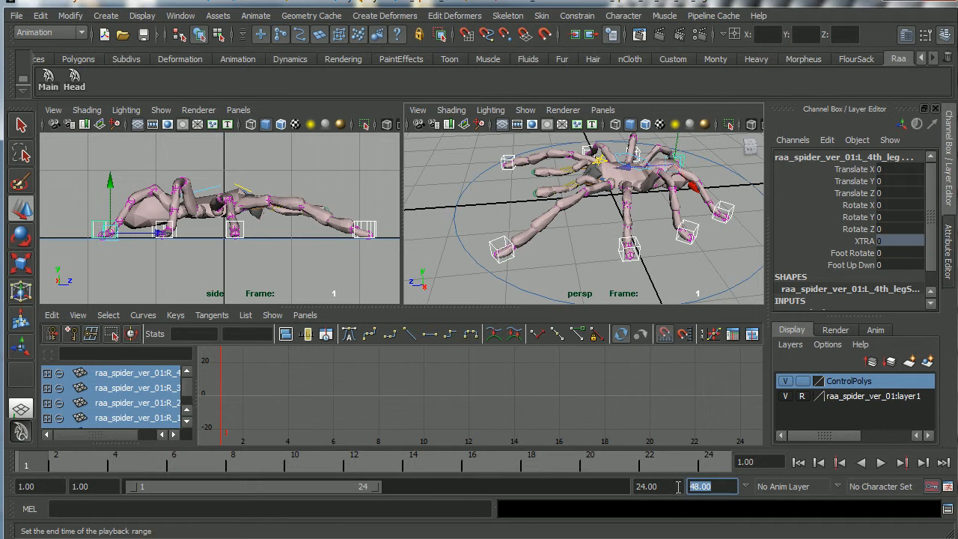
type("17")
key("Return")
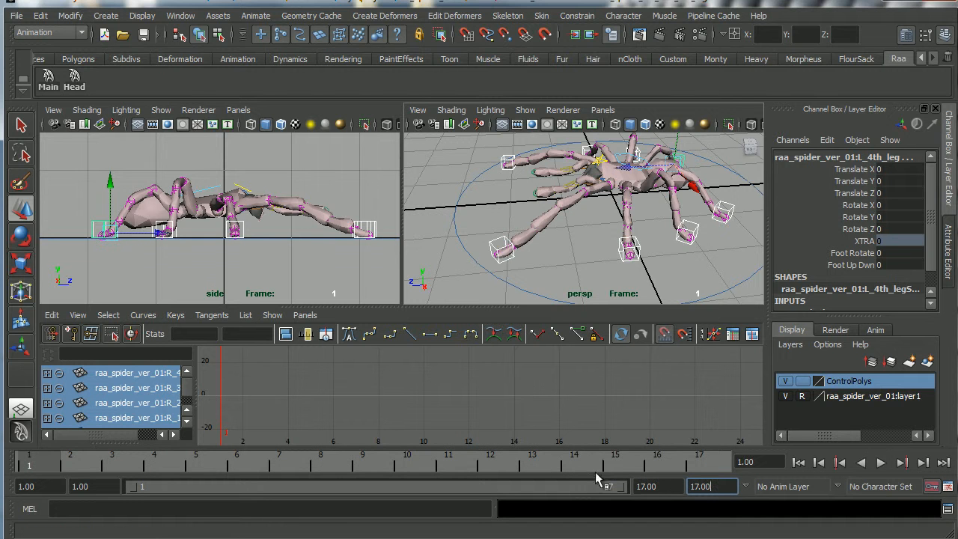
- Key the R_1st_leg foot control in its default contact pose at frames 1 and 17
left_click_drag(519, 264, 523, 243, "alt")
left_click(485, 241)
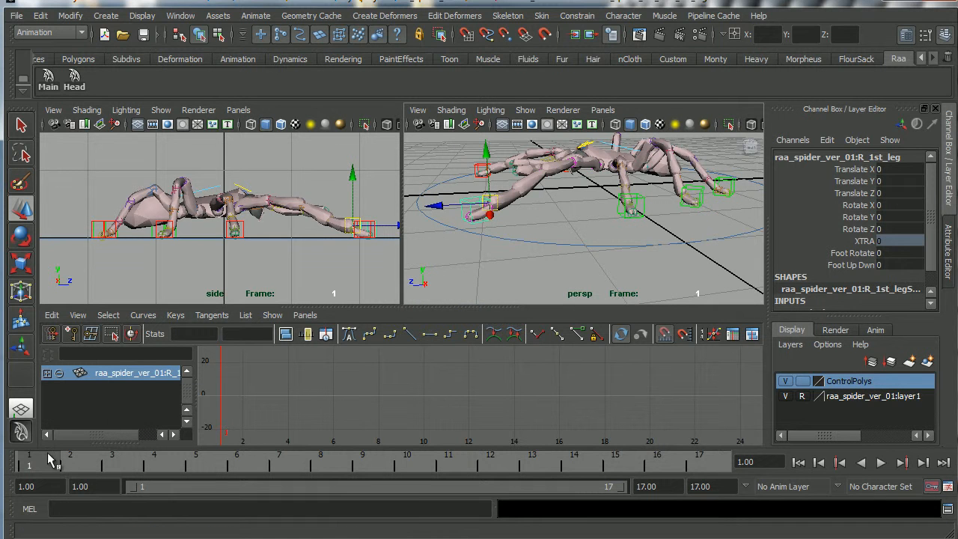
key("s")
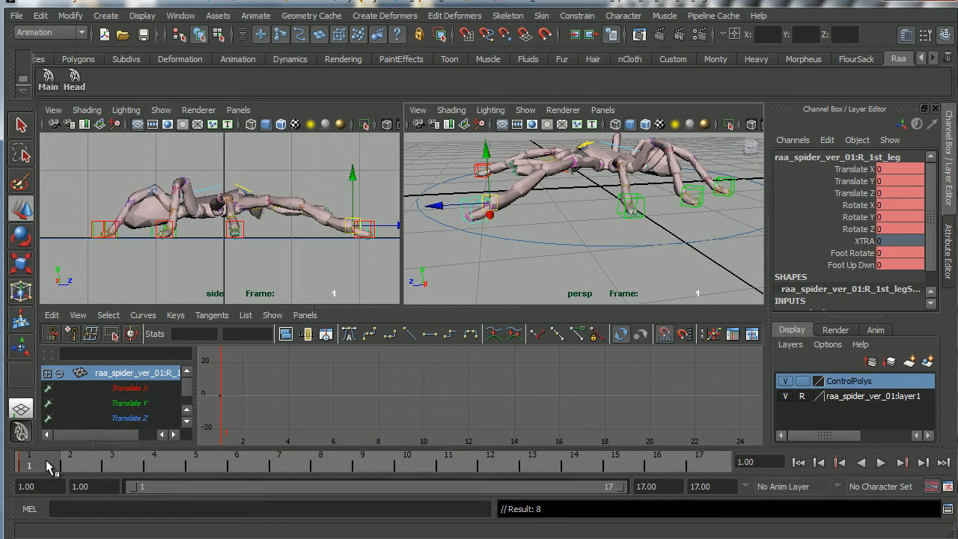
left_click_drag(59, 459, 718, 463)
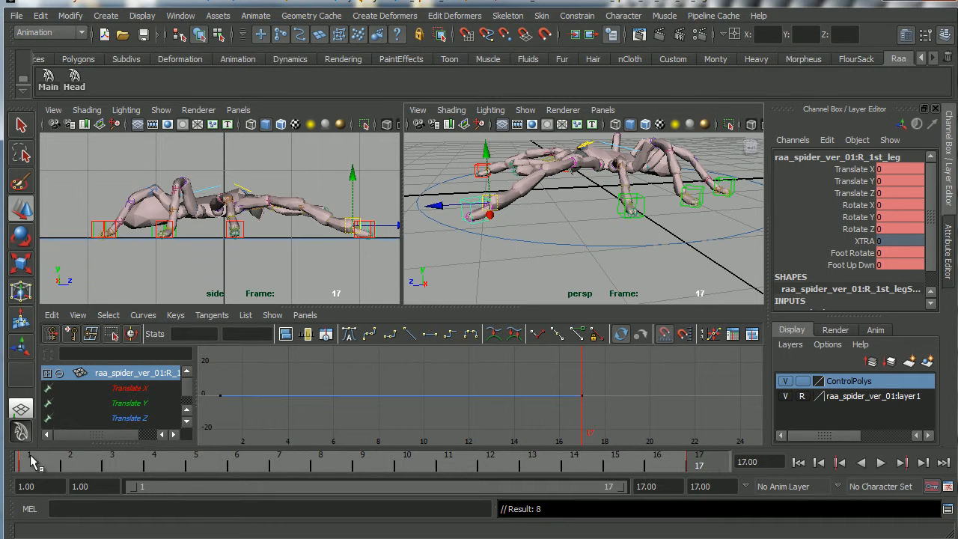
- At frame 9, move the R_1st_leg control backward to about -3.48 in Translate Z and key it
left_click_drag(596, 232, 578, 242, "alt")
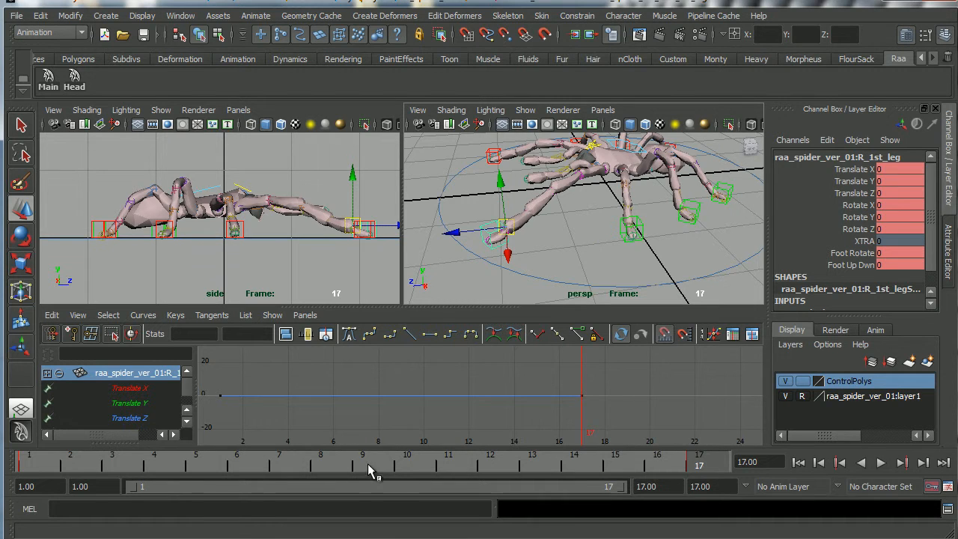
left_click(367, 464)
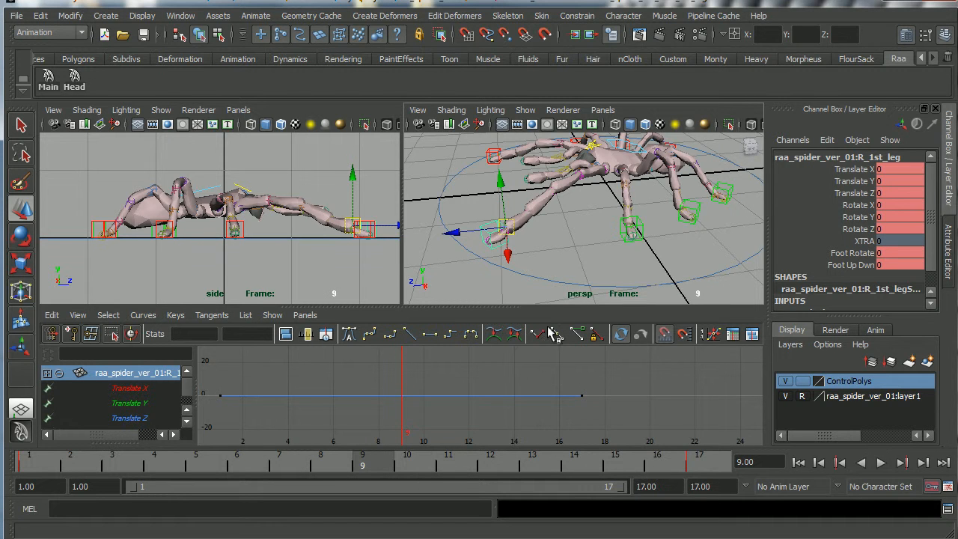
left_click_drag(612, 244, 530, 229, "alt")
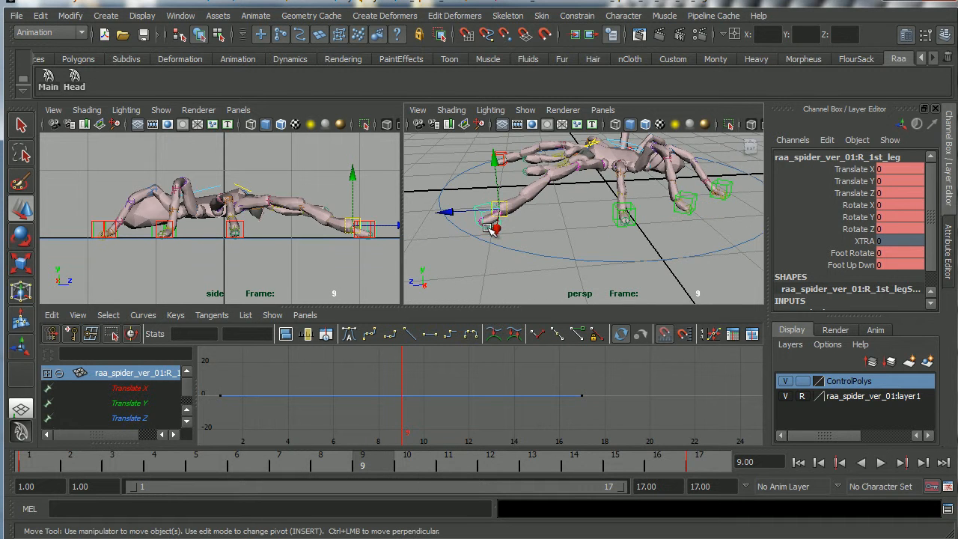
left_click_drag(449, 213, 509, 223)
key("s")
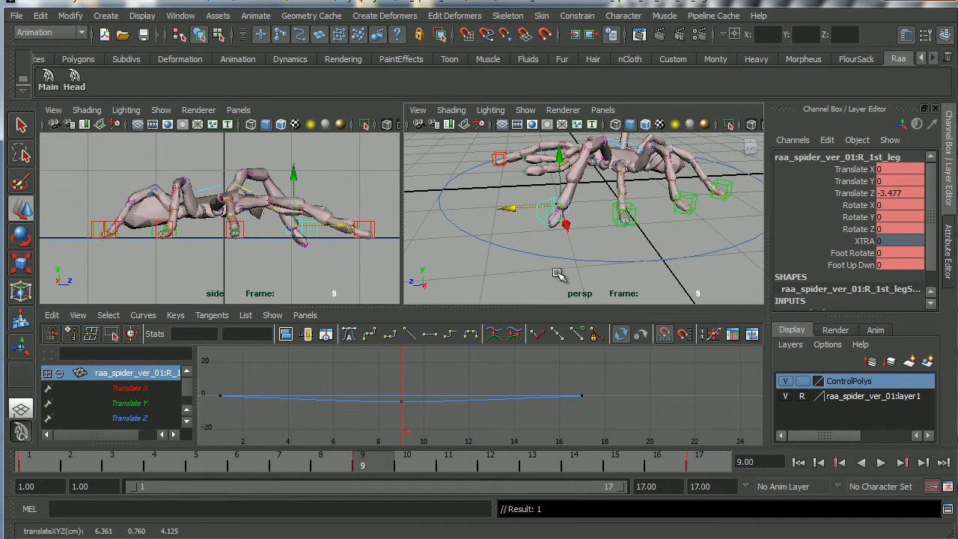
- Play back the forward and backward motion of the front leg
left_click_drag(572, 248, 599, 255, "alt")
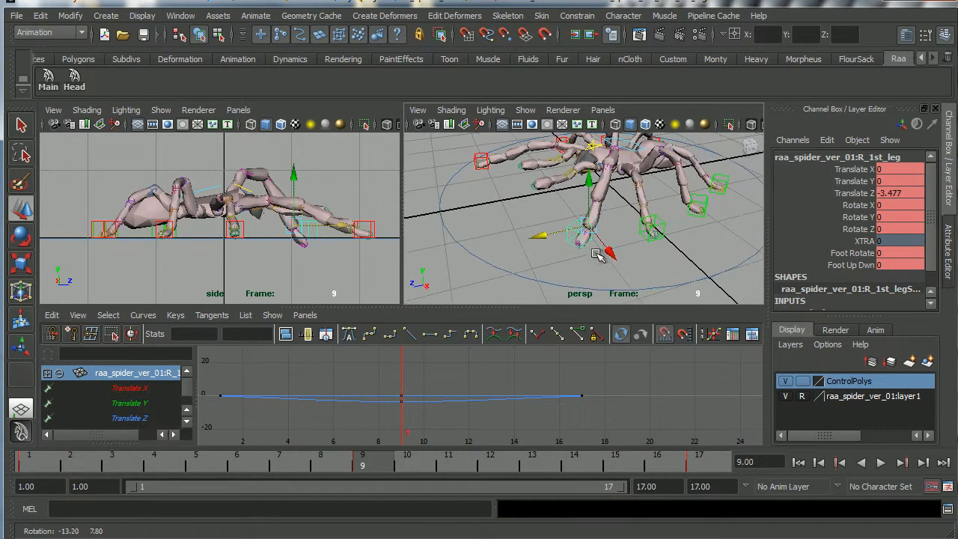
left_click(880, 463)
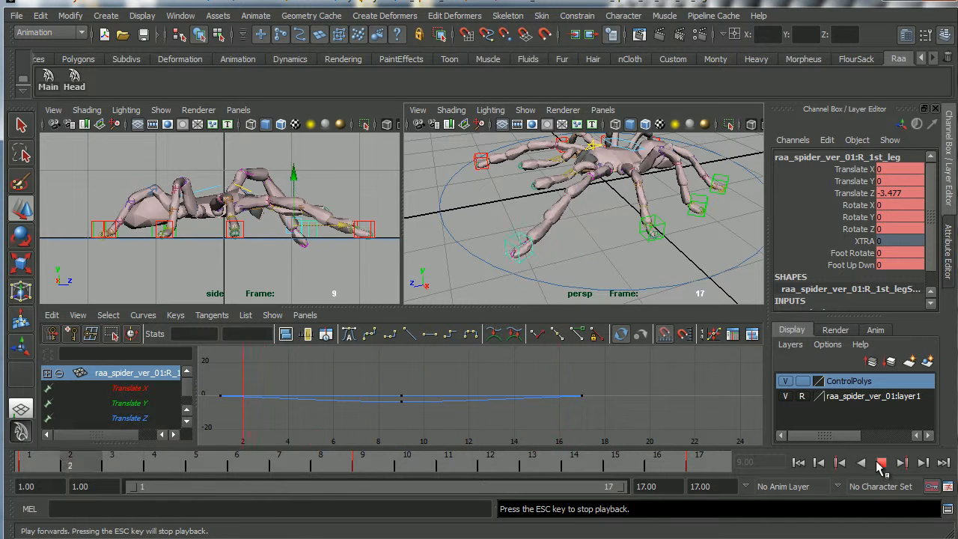
left_click(881, 462)
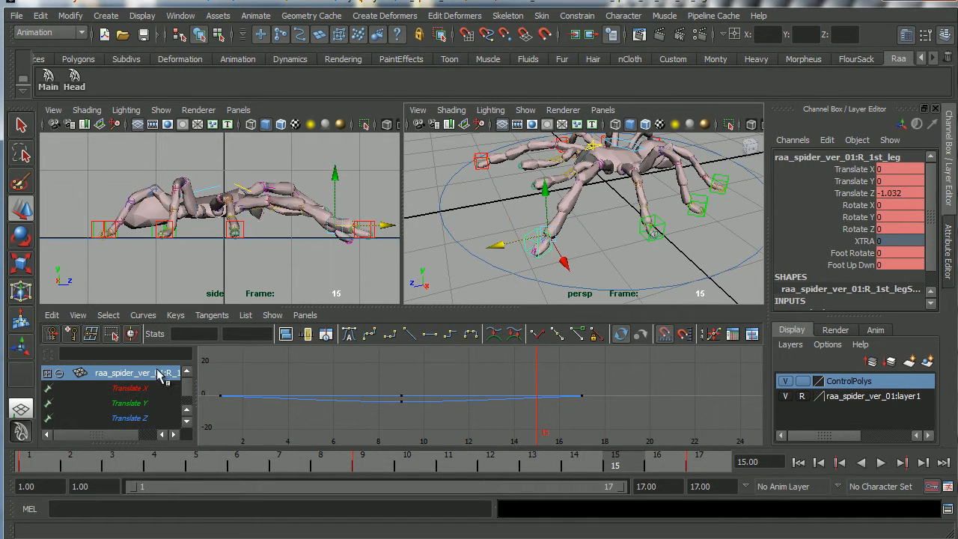
- Set both pre-infinity and post-infinity to Cycle for all of the front leg's animation curves
key("f")
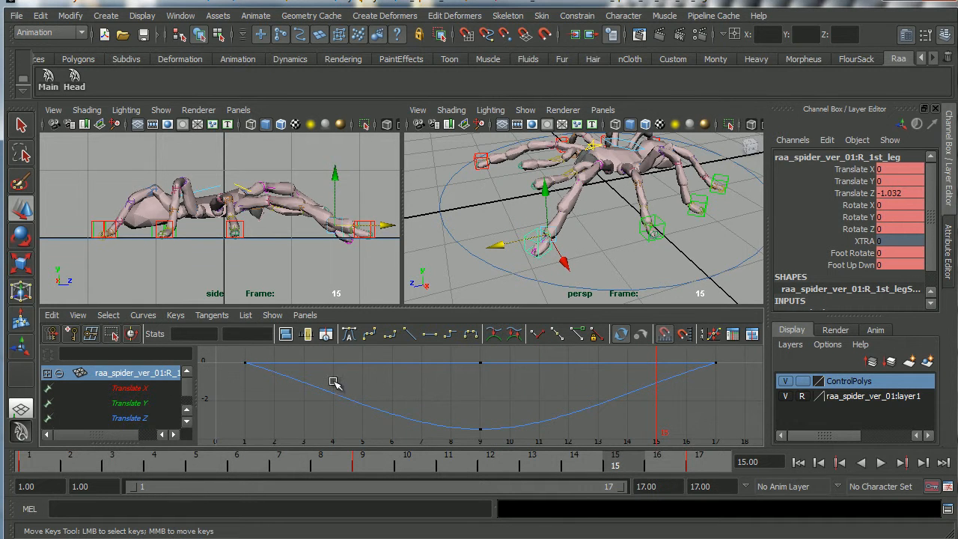
left_click_drag(238, 359, 737, 447)
left_click(143, 315)
mouse_move(164, 337)
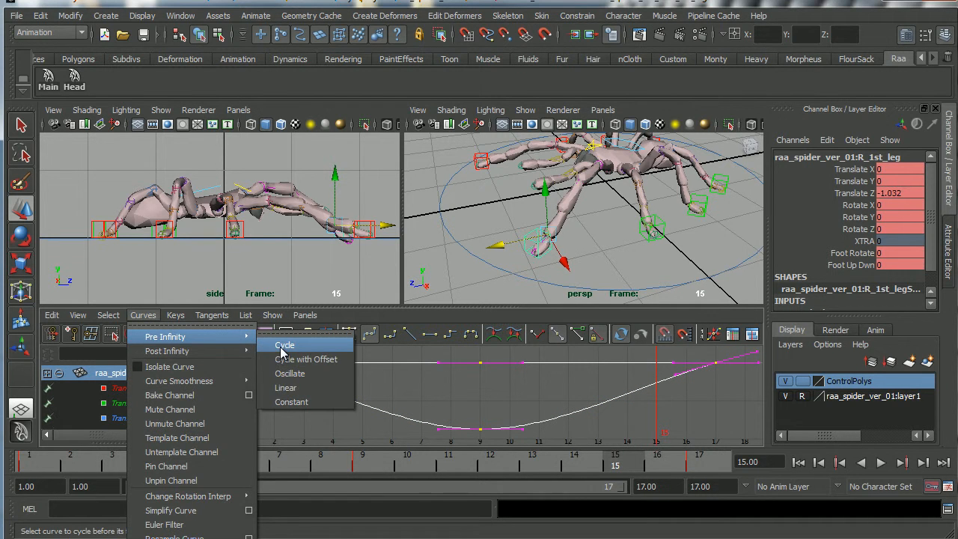
left_click(280, 352)
left_click(143, 315)
mouse_move(169, 351)
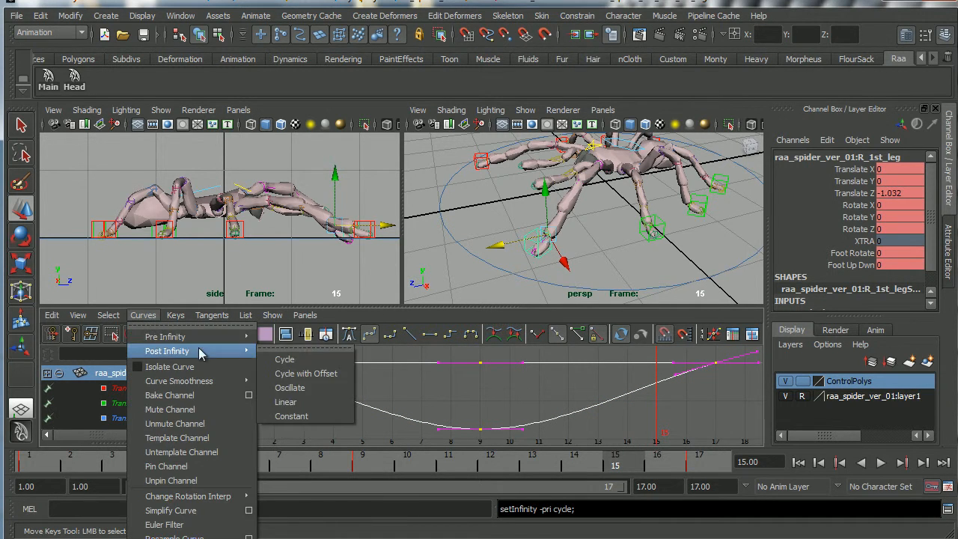
left_click(289, 360)
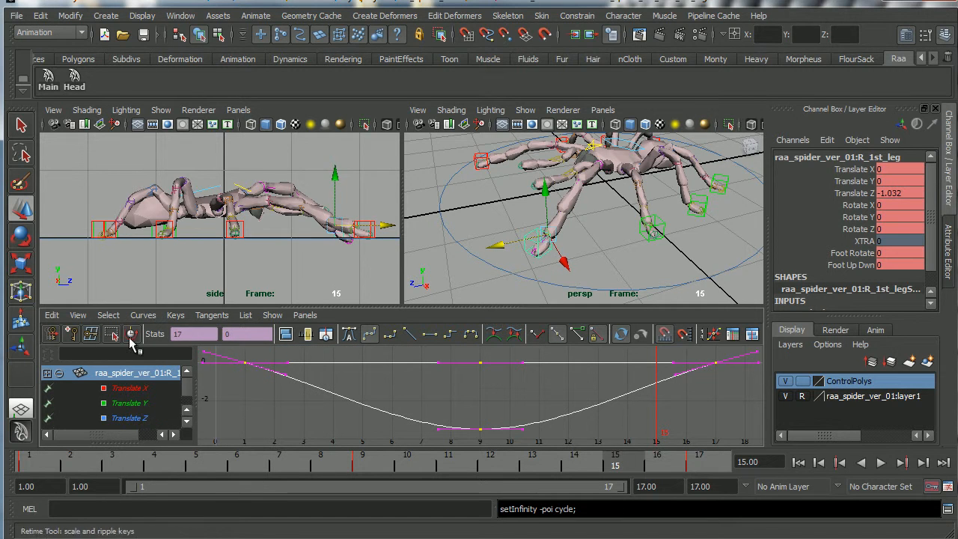
- Display the infinity curves in the Graph Editor and play back the cycling leg
left_click(78, 315)
left_click(88, 483)
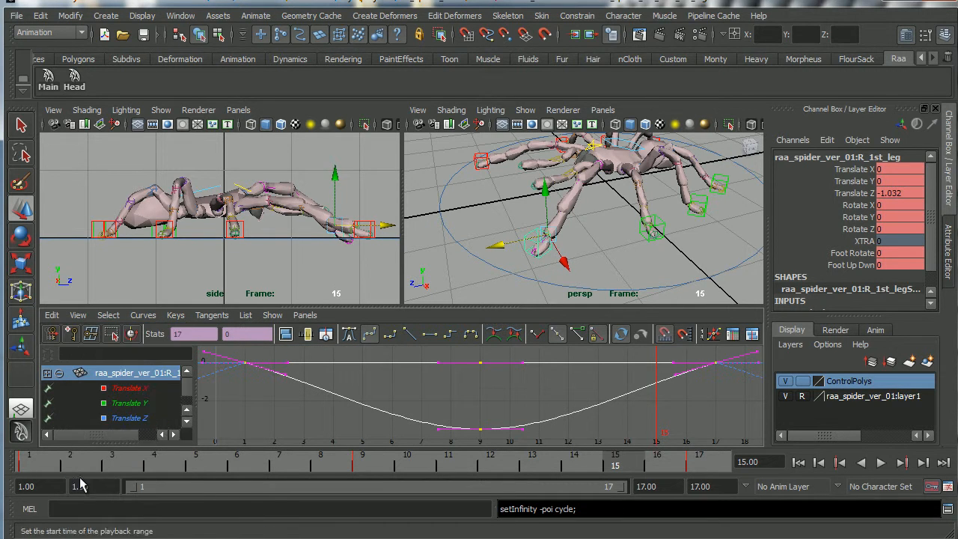
scroll(496, 392, "down", 3)
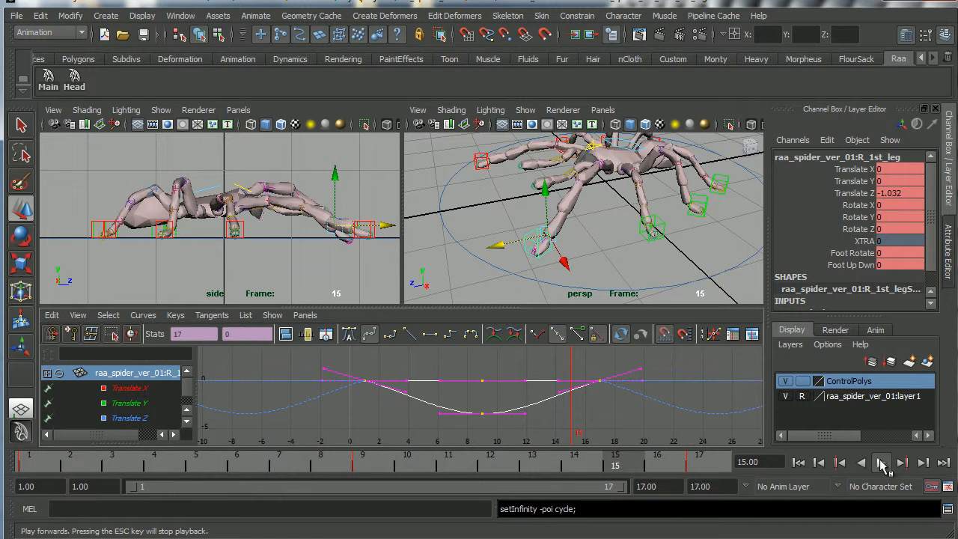
left_click(881, 464)
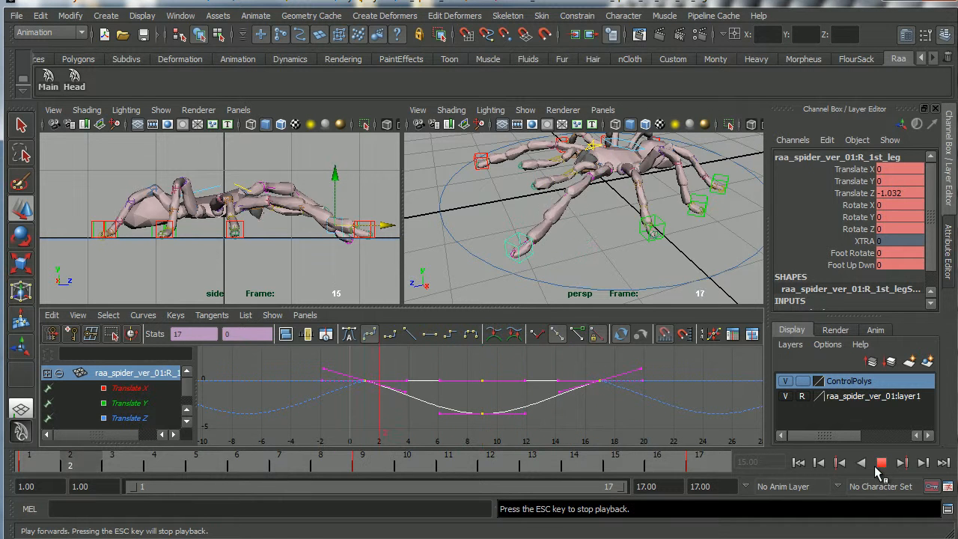
left_click(880, 463)
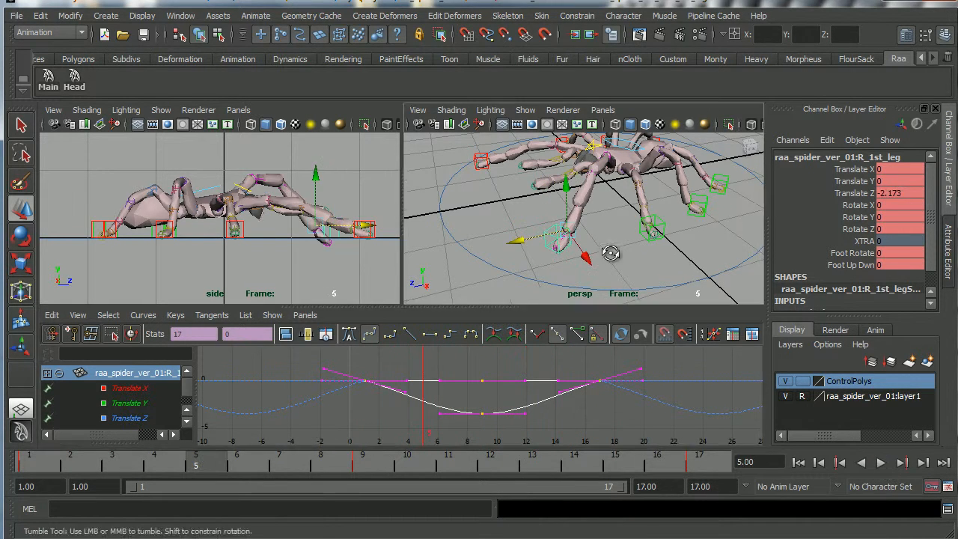
- At frame 13, raise the R_1st_leg control to 1.22 in Translate Y and key it as the breakdown
left_click_drag(601, 251, 571, 240, "alt")
left_click_drag(32, 462, 545, 464)
left_click_drag(558, 258, 568, 252, "alt")
left_click_drag(529, 202, 527, 178)
key("s")
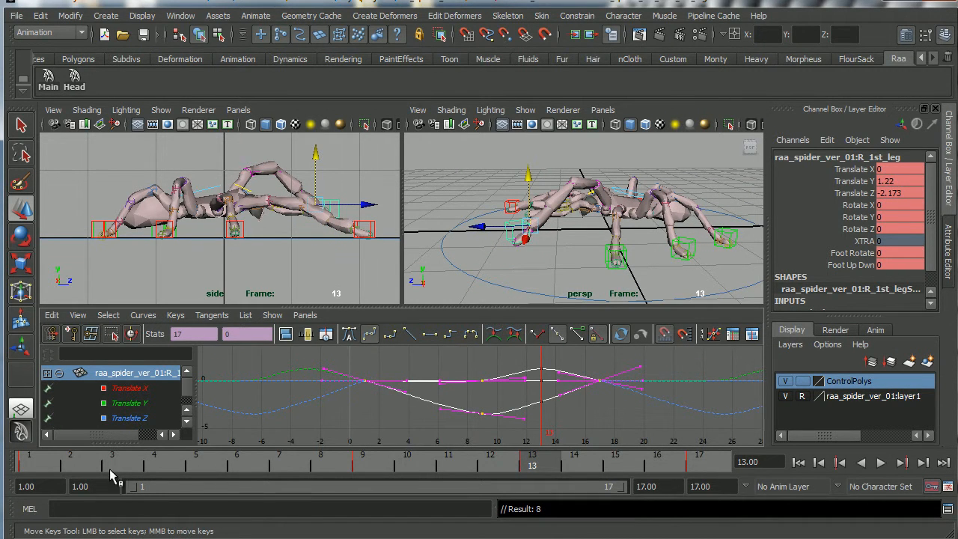
- Play back and scrub the front leg's cycle to examine its contact, back and lifted positions
key("alt+v")
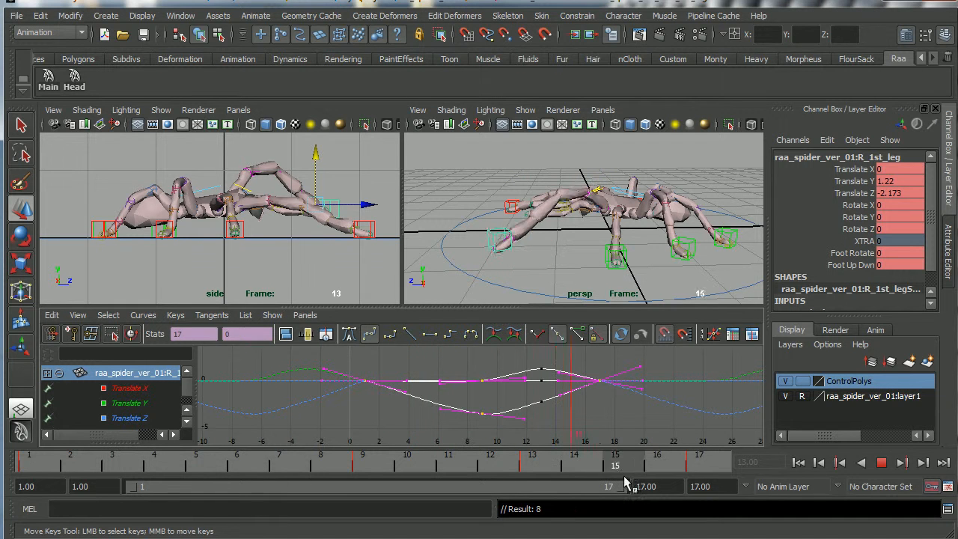
left_click(880, 463)
left_click_drag(603, 241, 618, 271, "alt")
middle_click_drag(618, 271, 549, 250, "alt")
mouse_move(45, 466)
left_mouse_down()
mouse_move(303, 485)
mouse_move(746, 485)
left_mouse_up()
mouse_move(73, 465)
left_mouse_down()
mouse_move(57, 462)
mouse_move(374, 464)
left_mouse_up()
left_click_drag(150, 467, 366, 464)
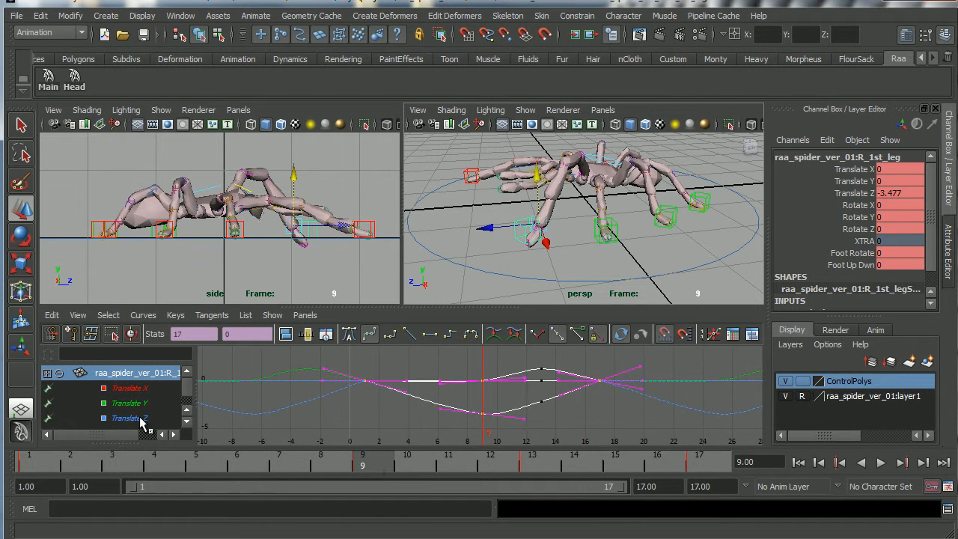
- On the Translate Z curve, tilt the frame 9 key's tangent to straighten the backward slide, and scrub through the cycle
left_click(140, 420)
key("f")
left_click_drag(458, 410, 500, 452)
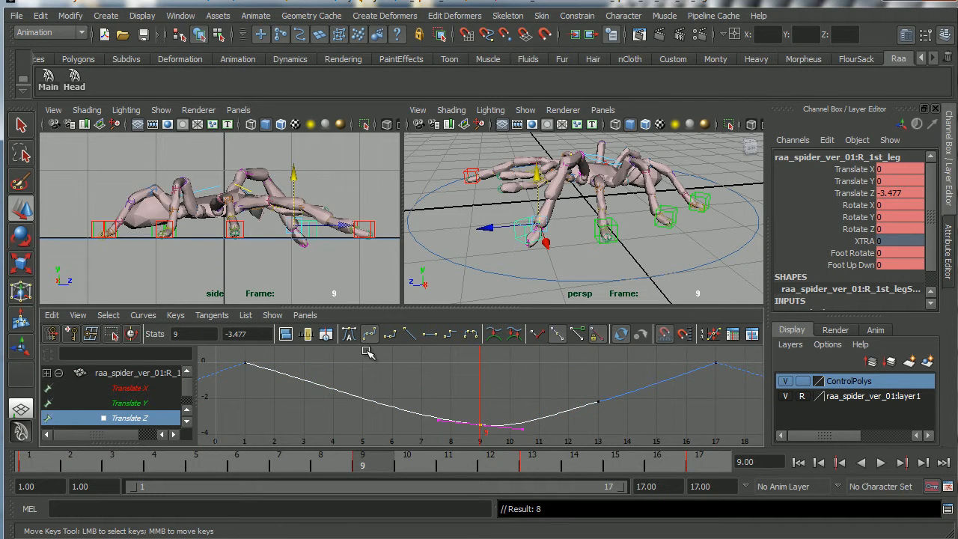
left_click_drag(414, 397, 450, 430)
middle_click_drag(430, 433, 431, 427)
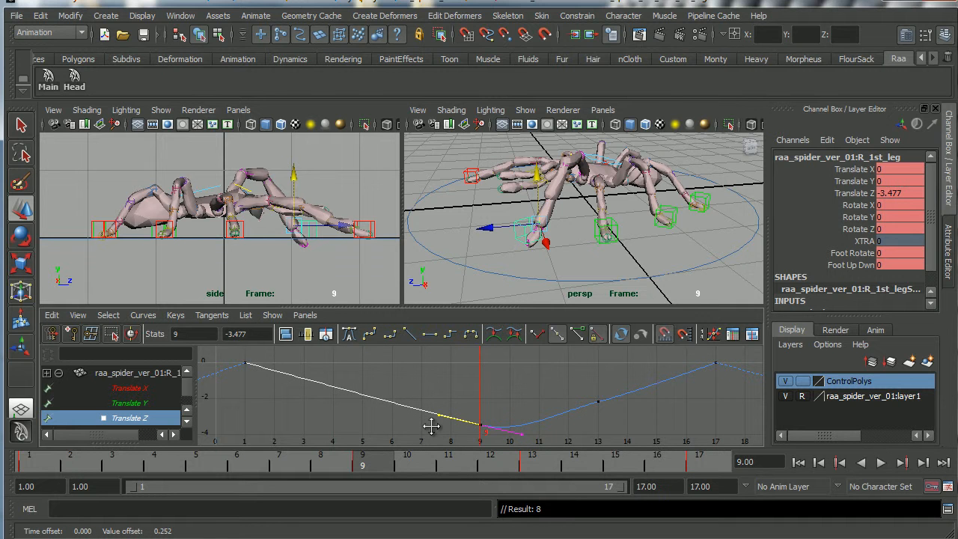
left_click_drag(78, 469, 730, 465)
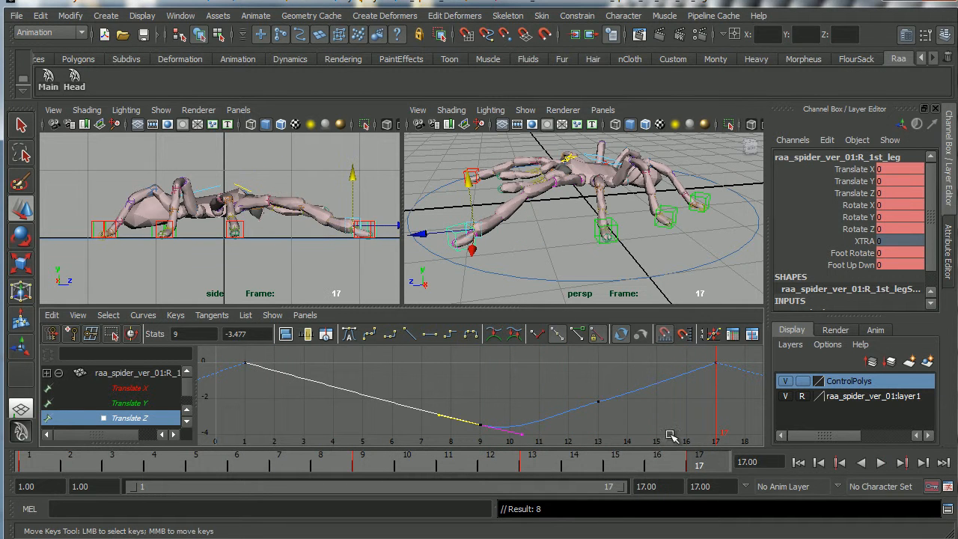
- Break the tangents of the Translate Z key at frame 17 and flatten its incoming tangent to ease into the contact pose
left_click_drag(232, 352, 313, 386)
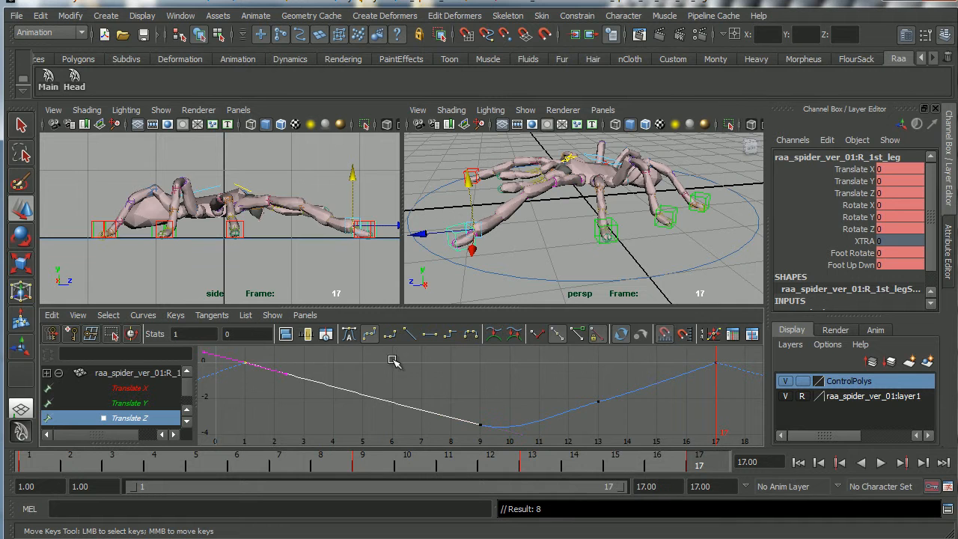
left_click_drag(668, 357, 729, 389)
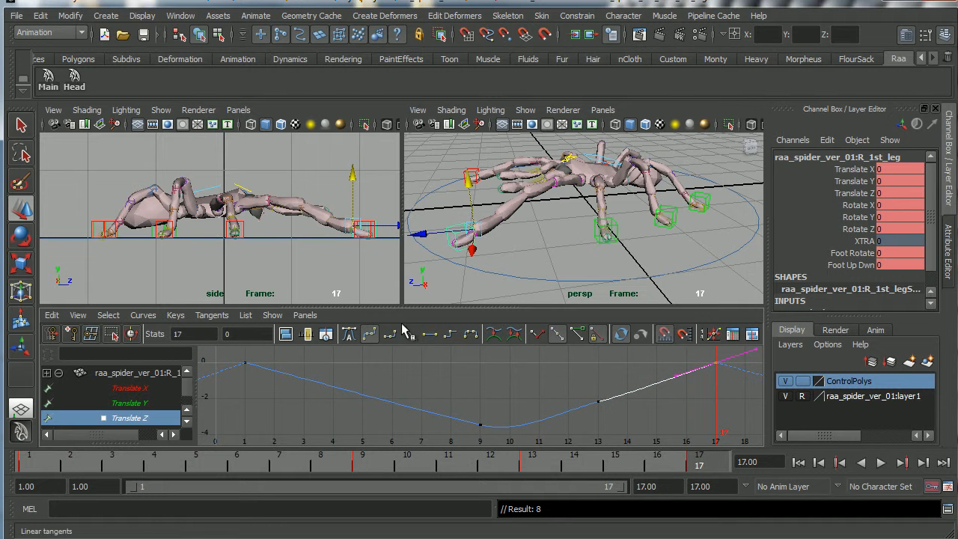
left_click(211, 315)
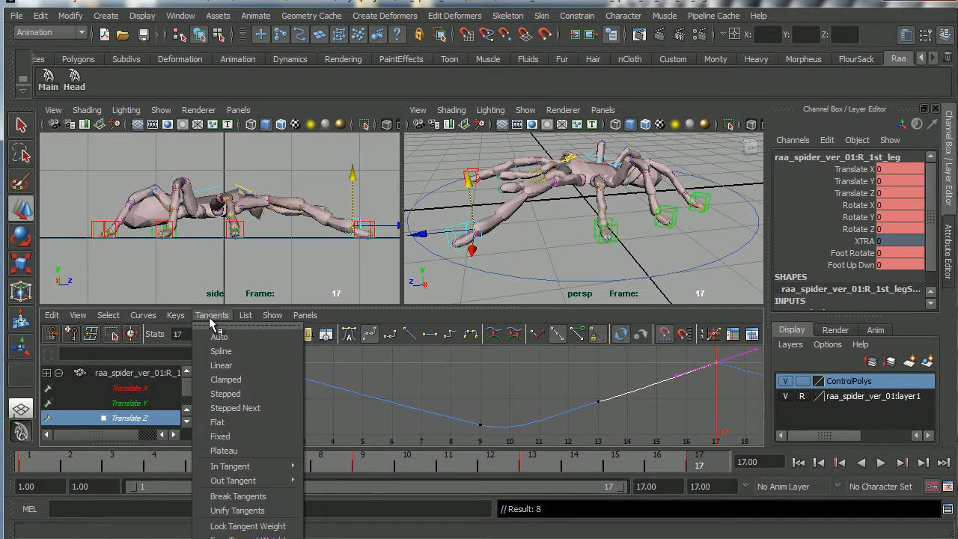
left_click(238, 496)
mouse_move(670, 396)
middle_mouse_down()
mouse_move(664, 388)
mouse_move(677, 388)
mouse_move(658, 412)
mouse_move(662, 386)
middle_mouse_up()
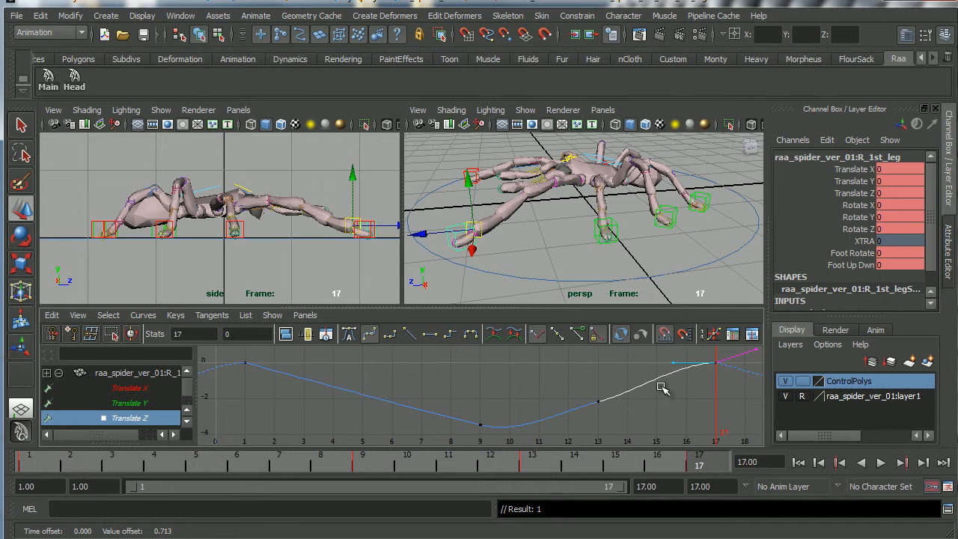
- Break the tangents of the Translate Z key at frame 1 and level its incoming tangent
left_click_drag(225, 354, 273, 392)
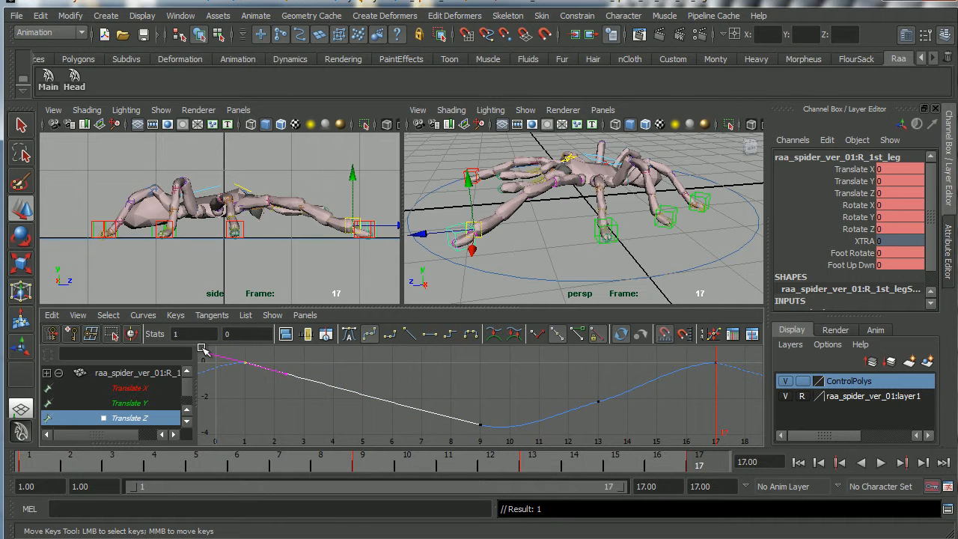
left_click(211, 315)
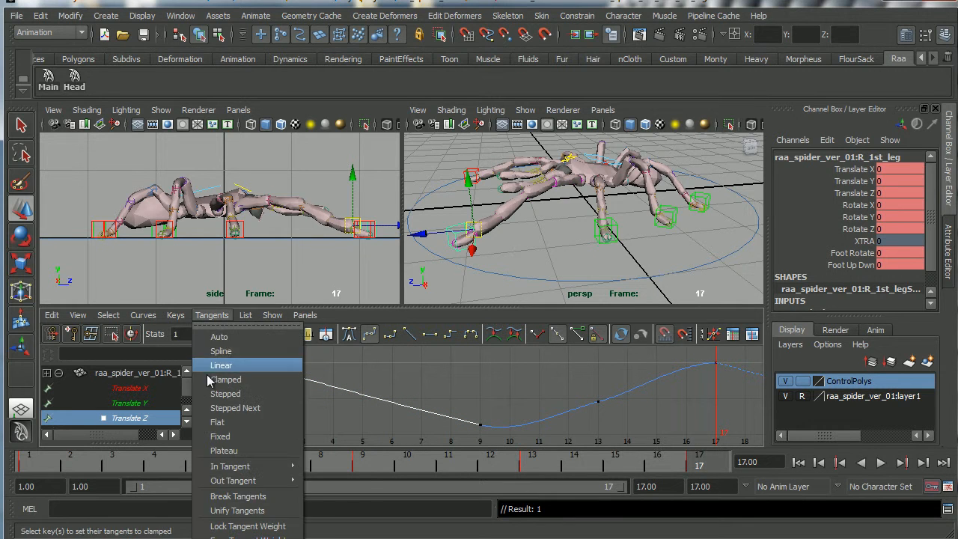
left_click(240, 496)
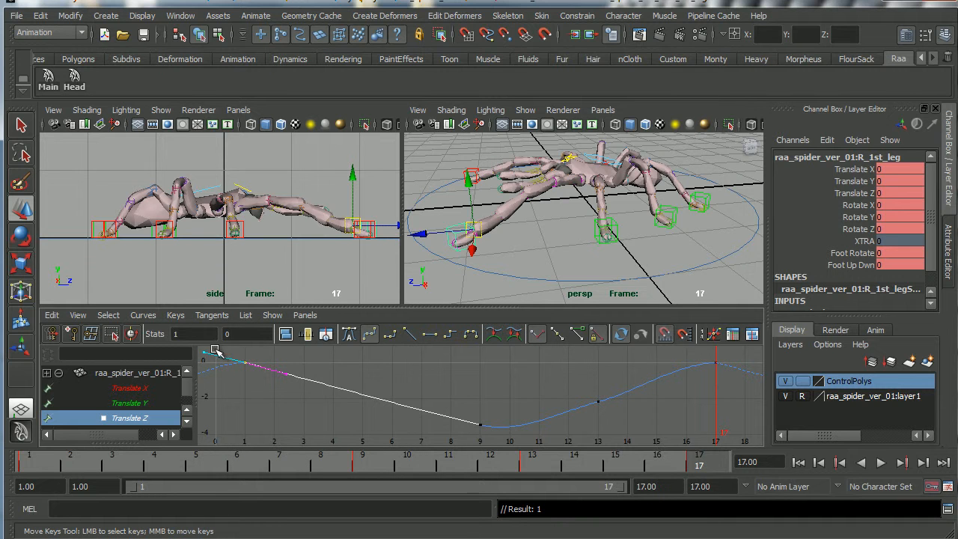
middle_click_drag(203, 353, 199, 380)
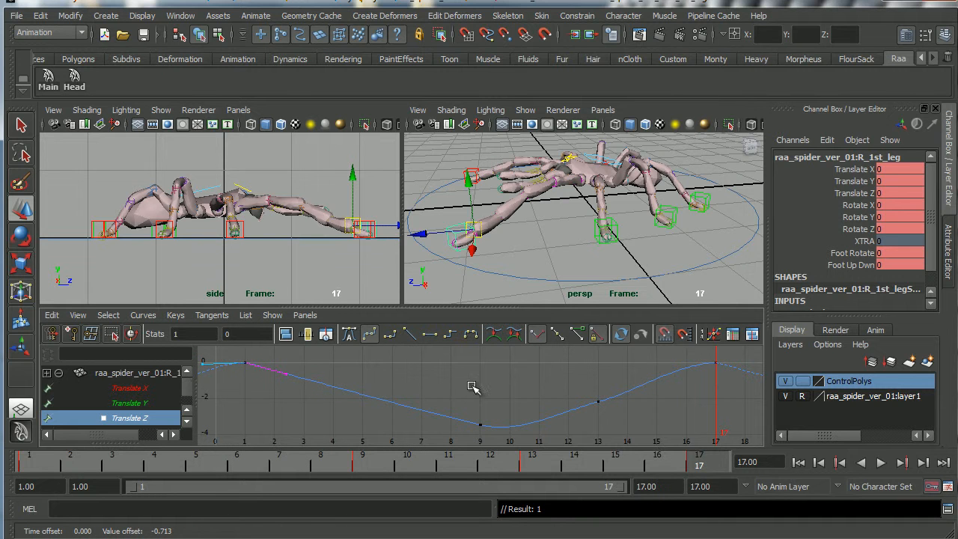
- Play back and scrub the front leg's cycle to examine its forward and backward motion with the edited Translate Z curve
right_click_drag(552, 402, 551, 405, "alt+shift")
key("a")
left_click(879, 463)
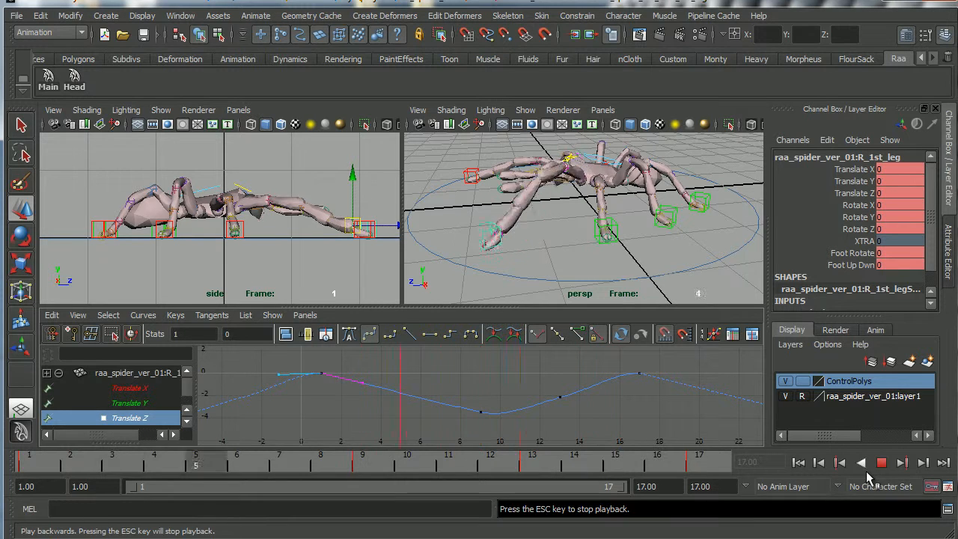
left_click(882, 463)
left_click_drag(16, 464, 692, 470)
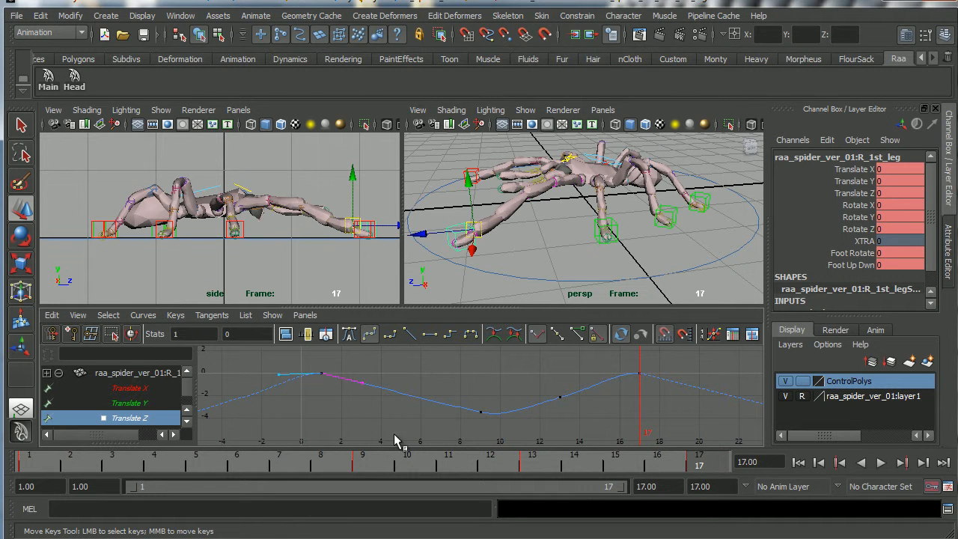
left_click_drag(30, 459, 698, 466)
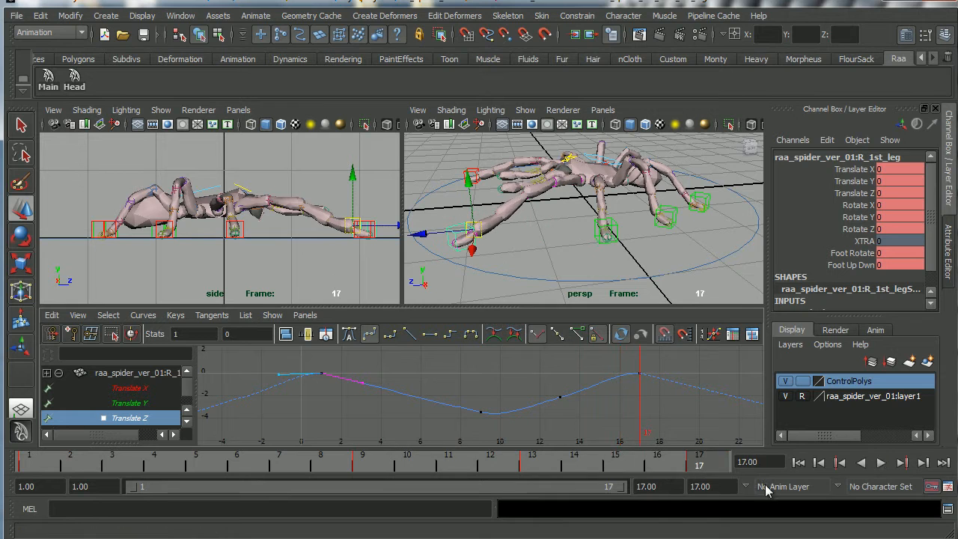
left_click(881, 462)
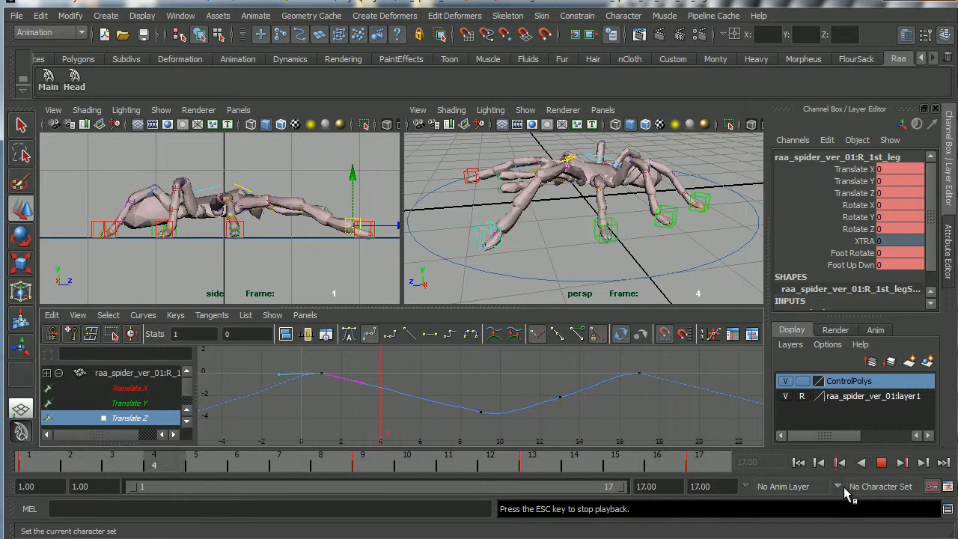
left_click_drag(613, 262, 562, 260, "alt")
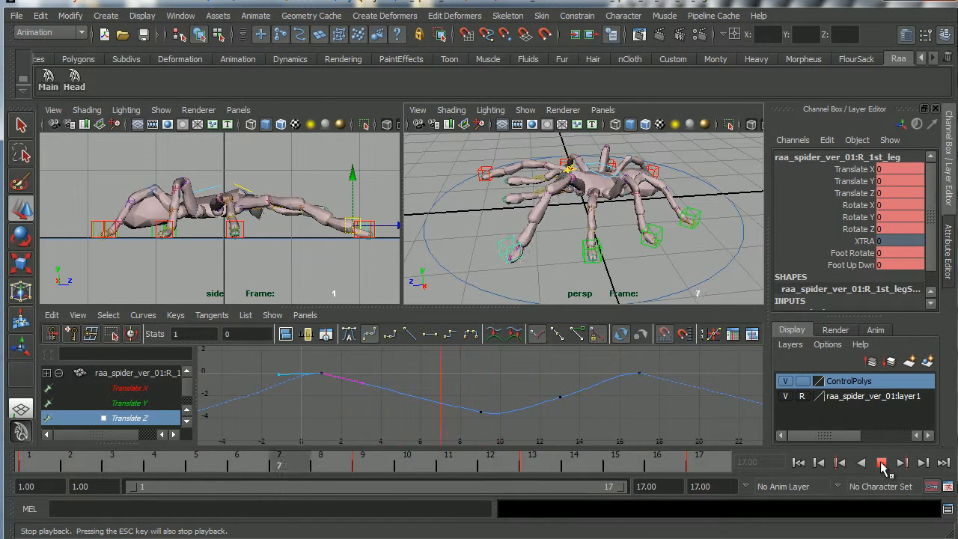
left_click(881, 463)
- Save the scene as a new version named RaaWalk_v002.mb in the project's scenes folder
left_click(17, 16)
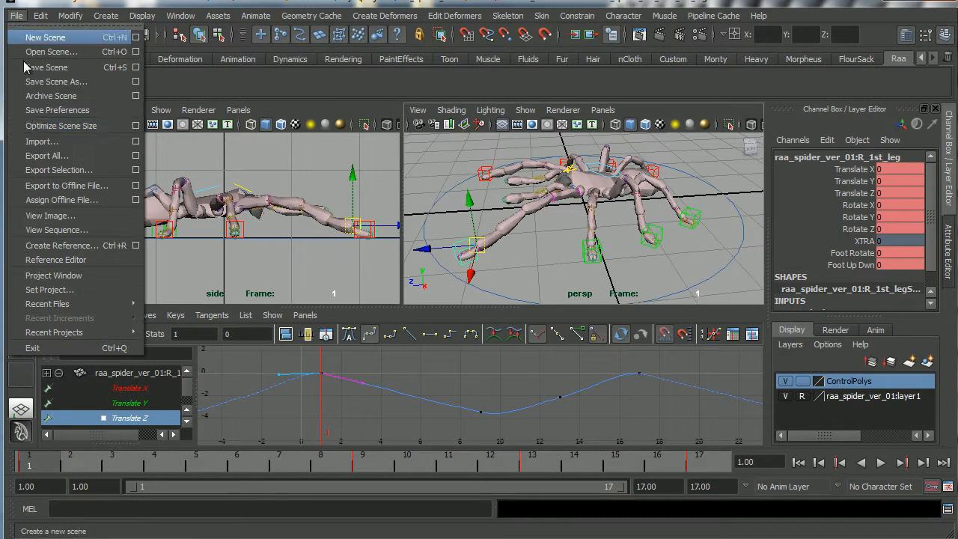
left_click(49, 82)
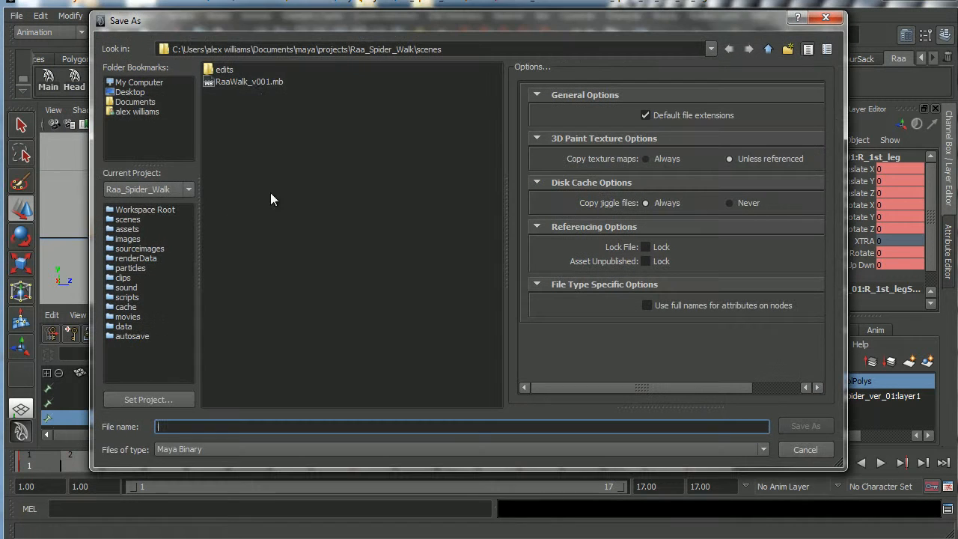
left_click(253, 83)
left_click(215, 426)
key("BackSpace")
type("2")
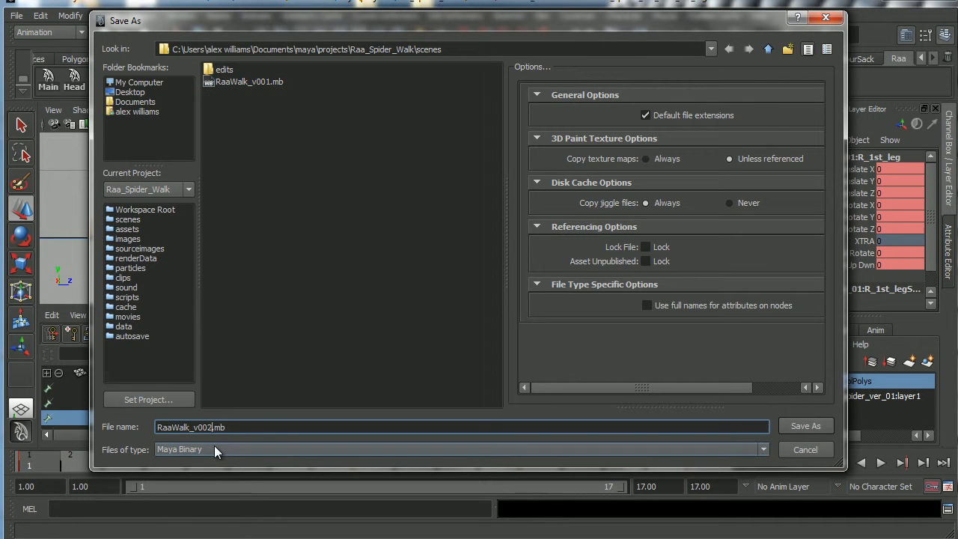
left_click(800, 426)
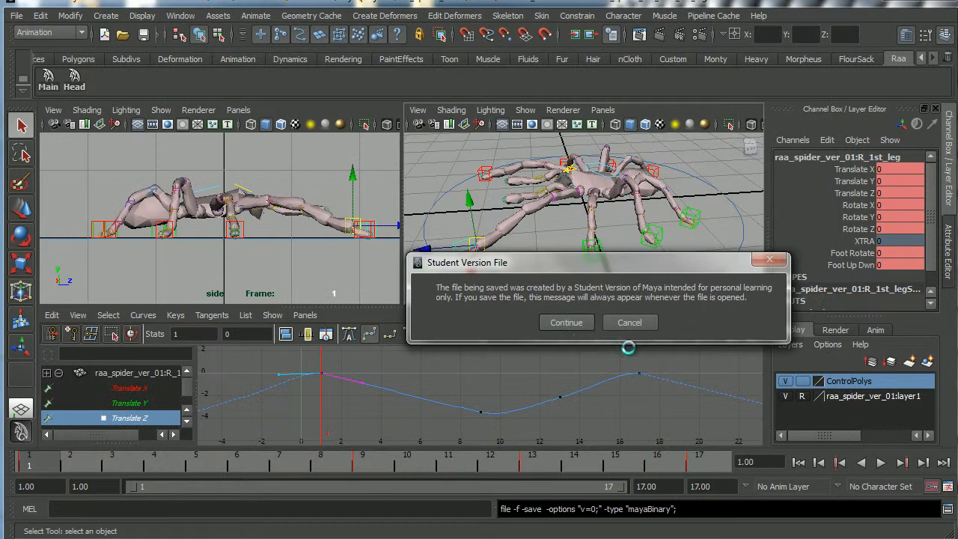
left_click(567, 323)
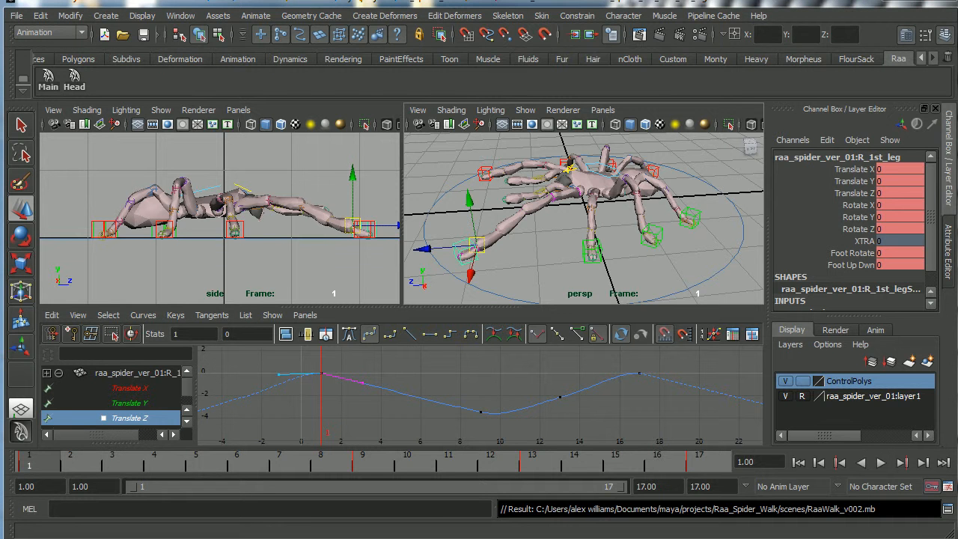
- Switch to SpiderProjectBrief_June2012.doc in OpenOffice Writer, read the instructions for copying the leg curves, and return to Maya
key("alt+Tab")
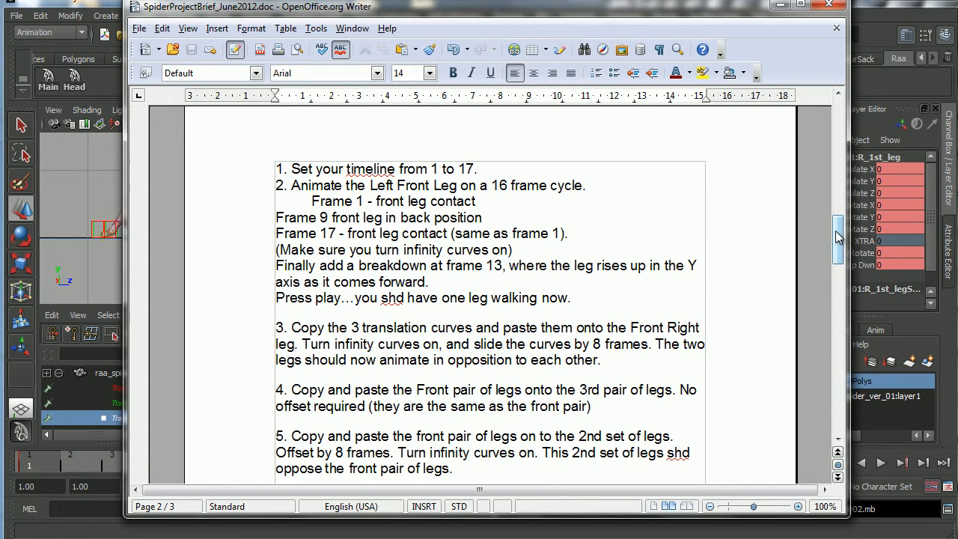
left_click_drag(838, 237, 838, 258)
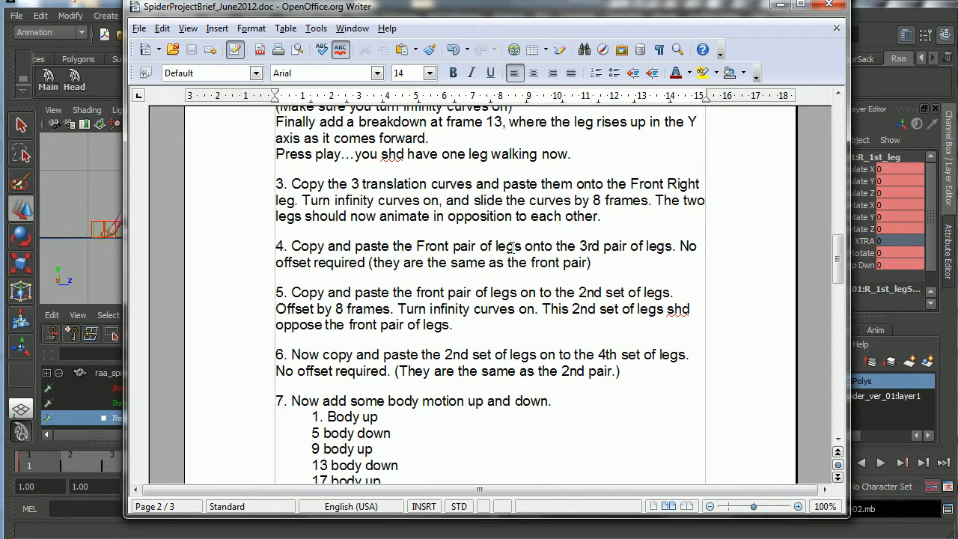
left_click(778, 6)
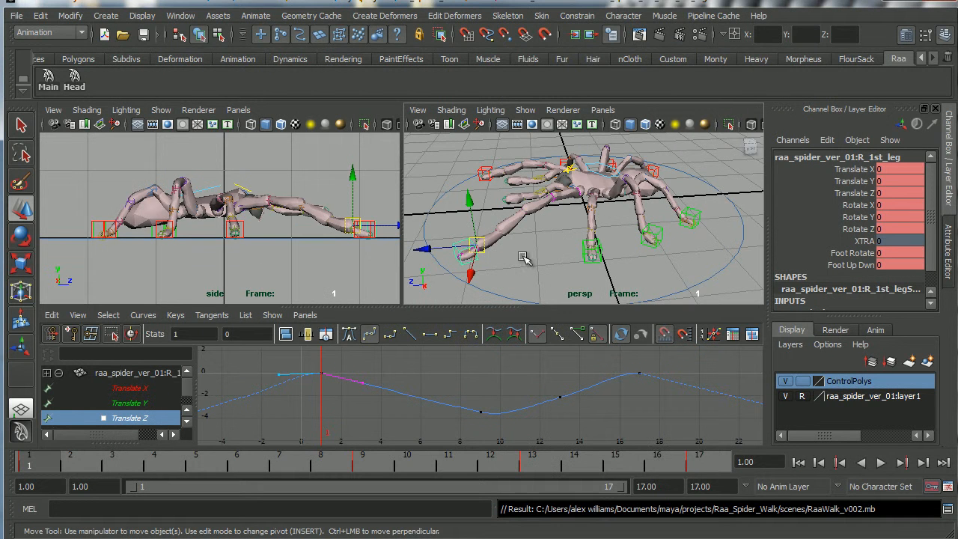
- Select all keys of the R_1st_leg control's curves from frame 1 to 17 and copy them
left_click_drag(500, 307, 501, 340)
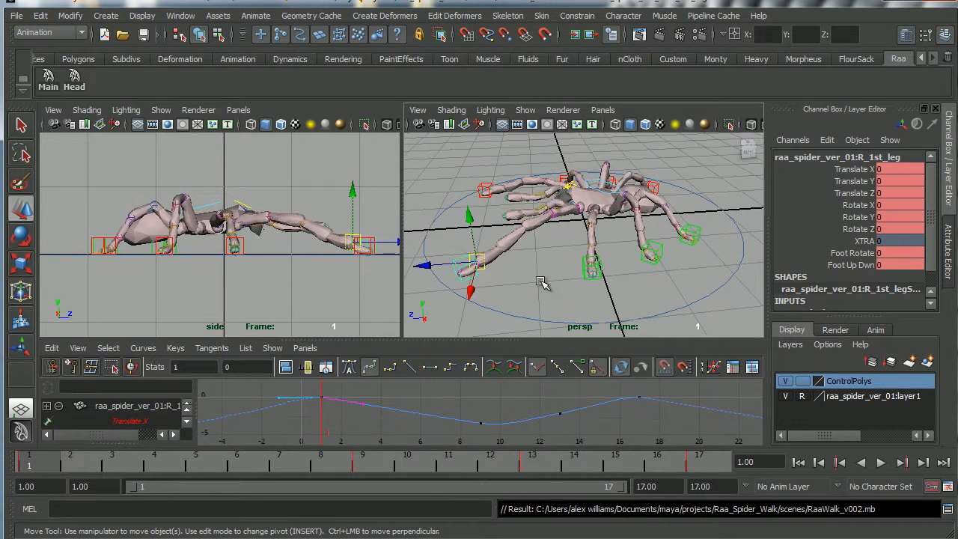
middle_click_drag(550, 252, 542, 276, "alt")
left_click_drag(542, 276, 496, 268, "alt")
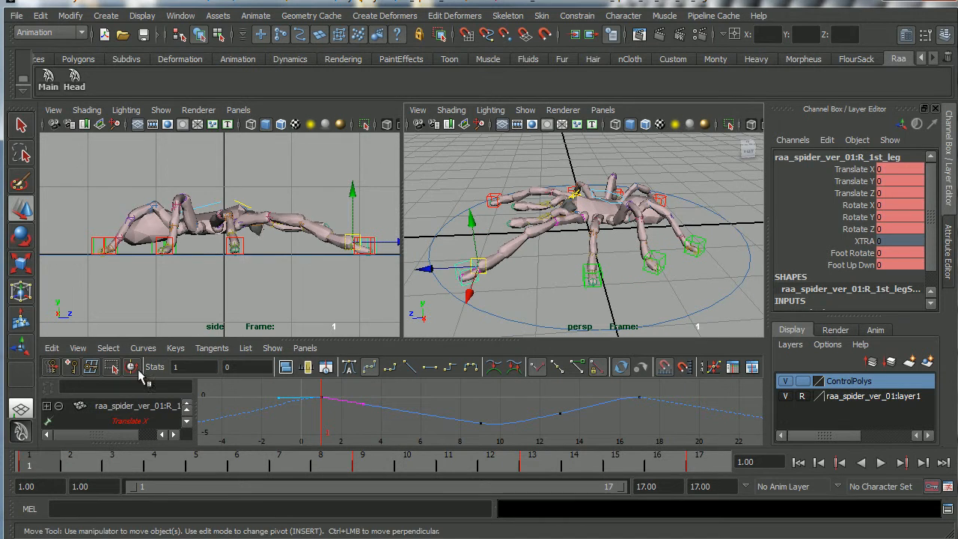
left_click(148, 406)
key("f")
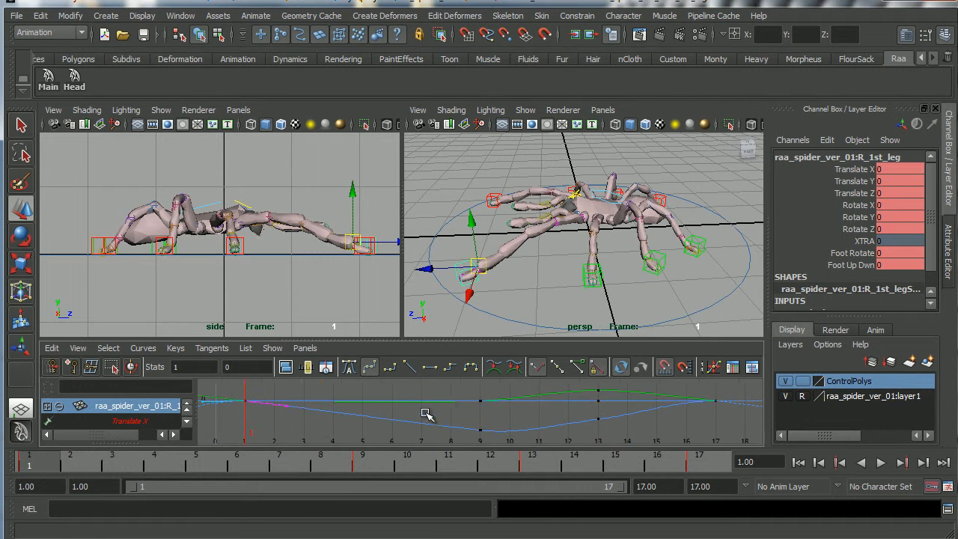
scroll(479, 408, "down", 5)
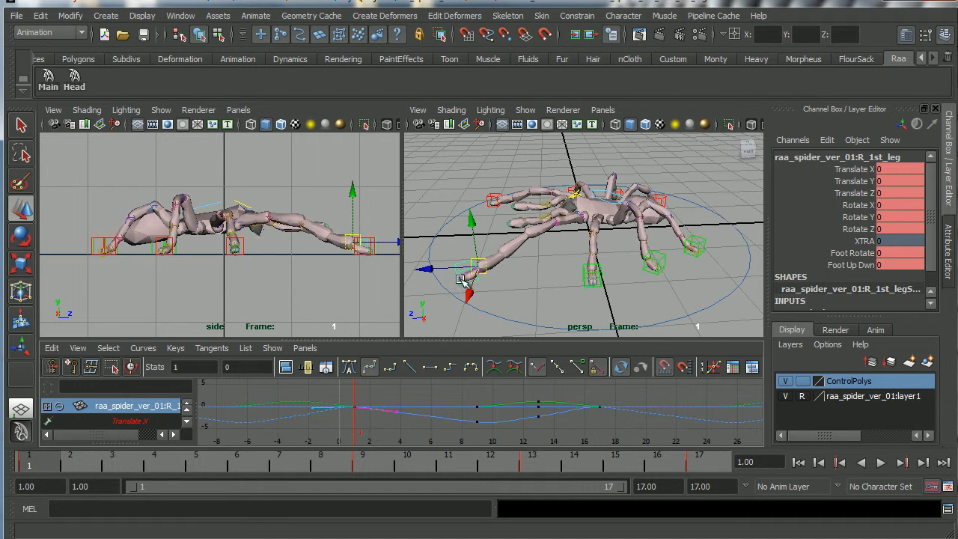
left_click_drag(299, 386, 529, 417)
left_click_drag(323, 389, 629, 442)
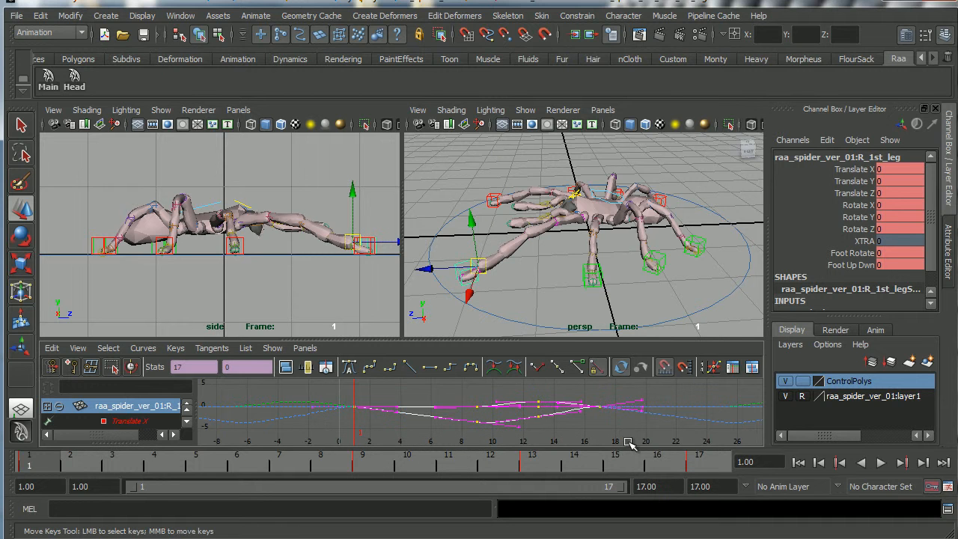
left_click(51, 348)
left_click(73, 421)
- Select the opposite front leg's control, L_1st_leg, and set a key on it at frame 1
left_click_drag(479, 276, 563, 271, "alt")
middle_click_drag(553, 266, 569, 244, "alt")
right_click_drag(569, 244, 573, 262, "alt")
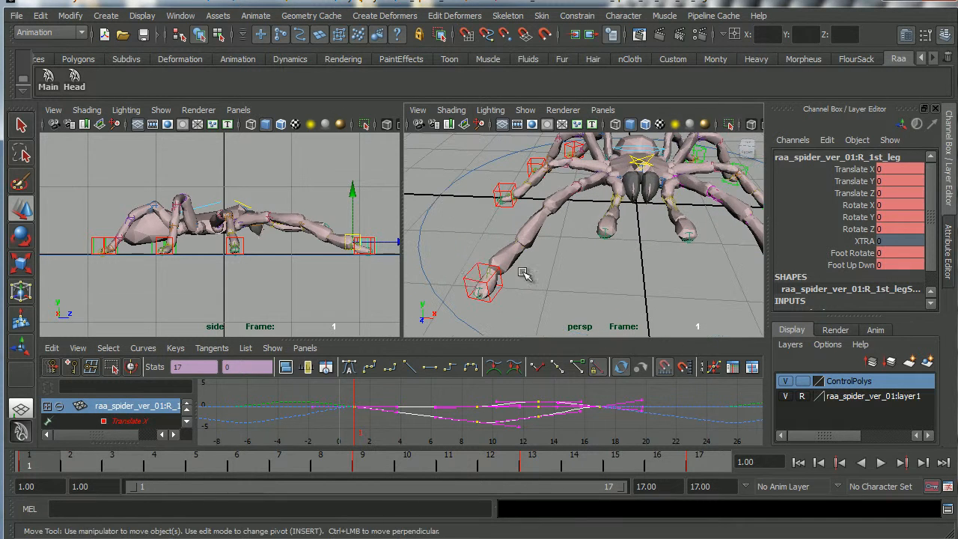
left_click(465, 280)
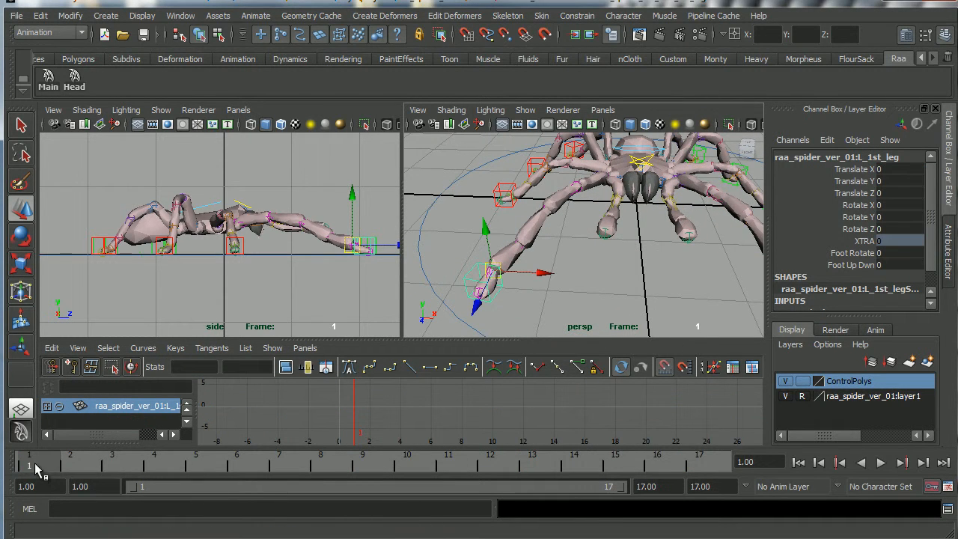
key("s")
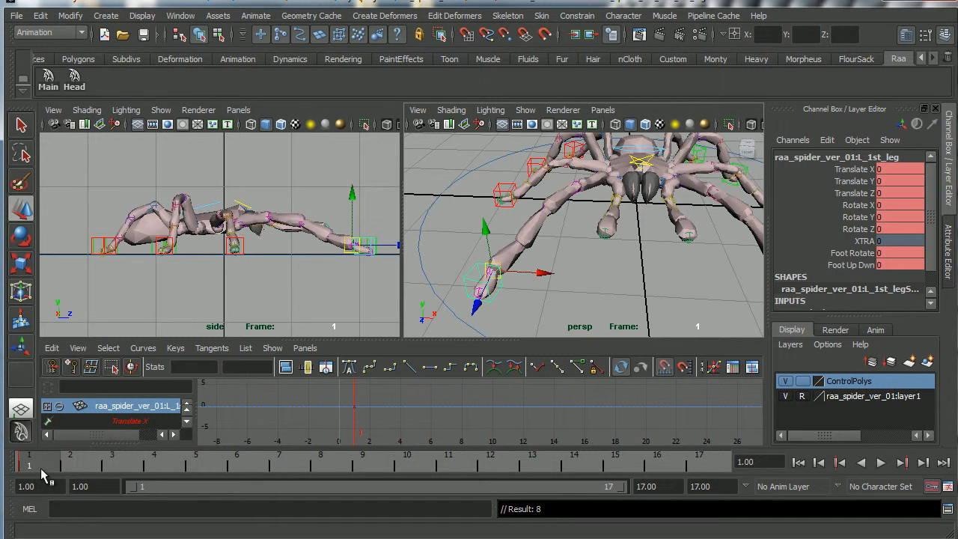
- Paste the copied curves onto the L_1st_leg control's frame 1 keys and play back both front legs
left_click_drag(339, 389, 395, 431)
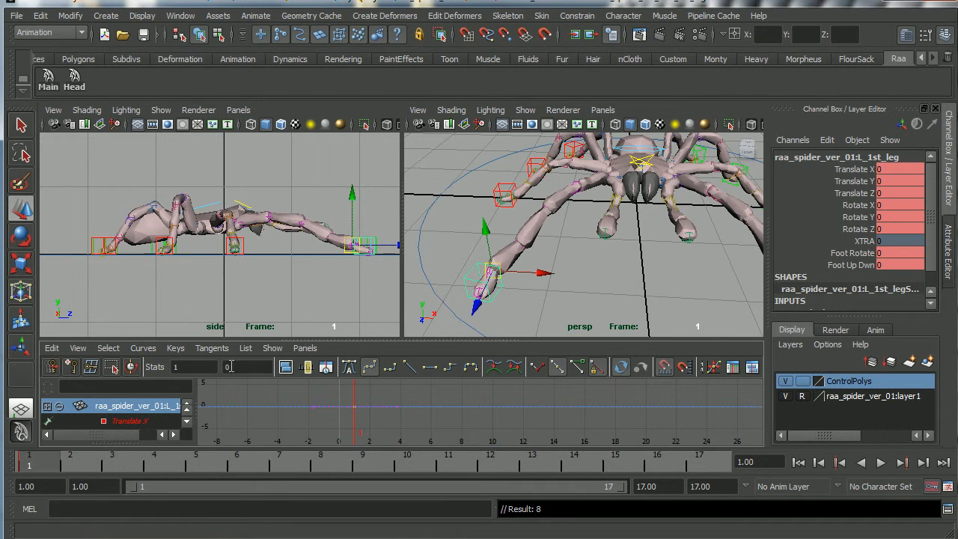
left_click(52, 348)
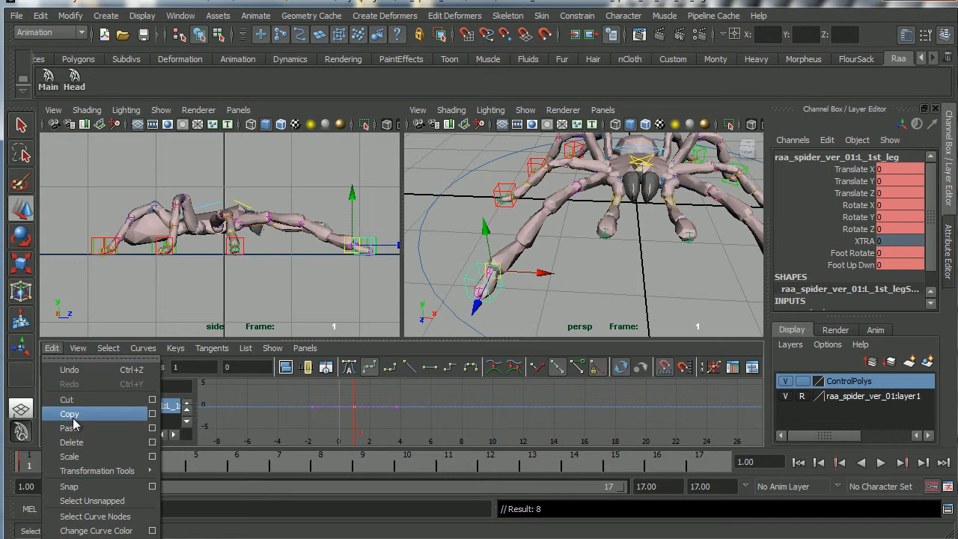
left_click(78, 430)
scroll(517, 404, "down", 3)
left_click_drag(638, 270, 615, 274, "alt")
right_click_drag(616, 273, 584, 220, "alt")
left_click(881, 462)
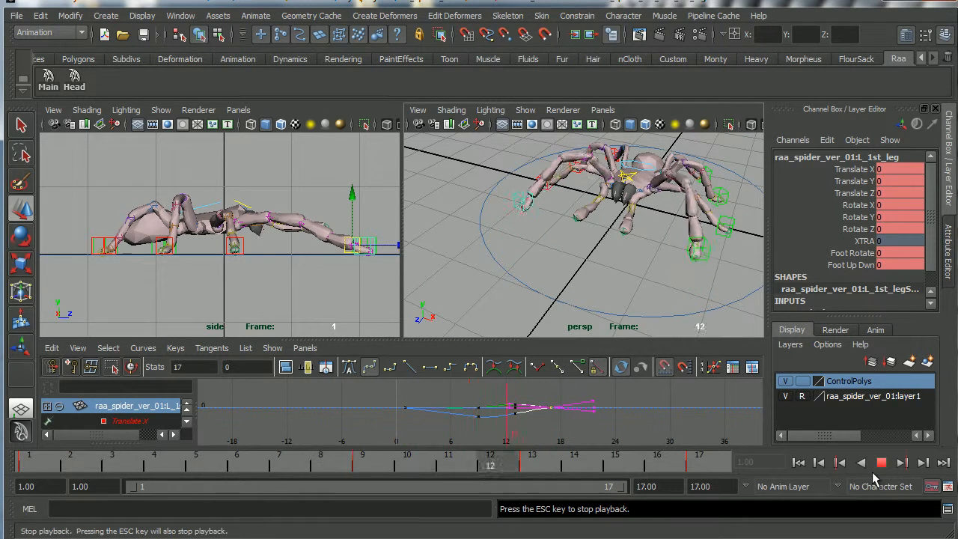
- Select all keys of the L_1st_leg curves and set both their pre infinity and post infinity to Cycle
left_click(880, 462)
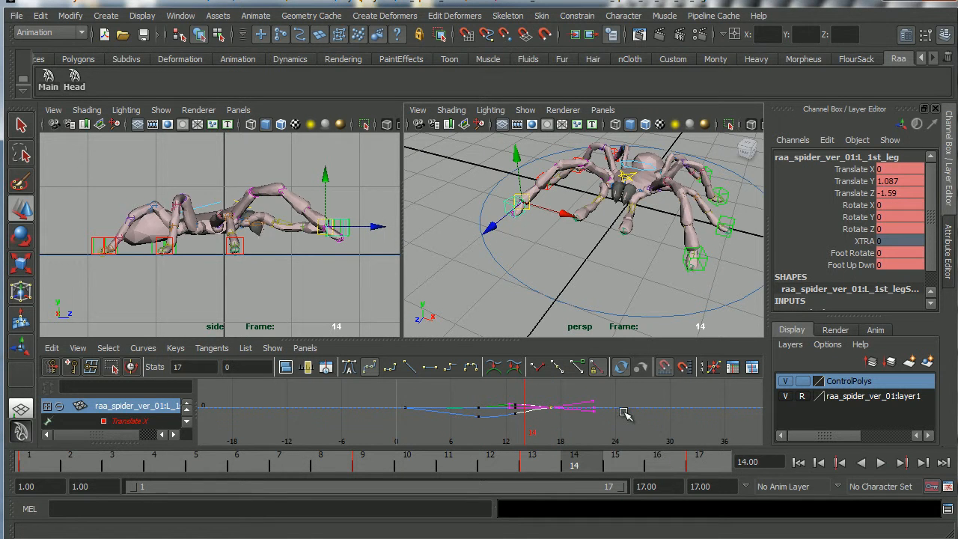
left_click_drag(376, 385, 599, 446)
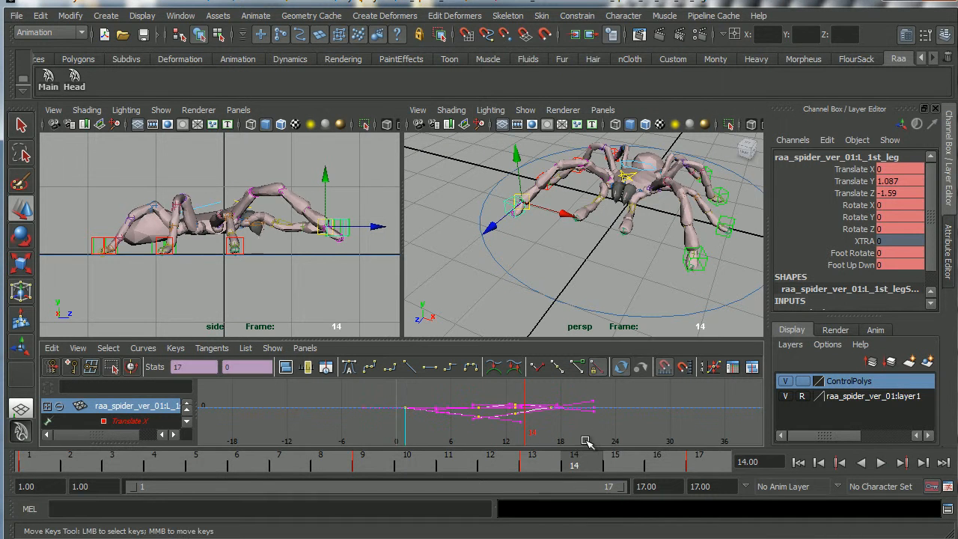
left_click(144, 348)
mouse_move(224, 376)
left_click(283, 378)
left_click(143, 348)
mouse_move(198, 385)
left_click(274, 392)
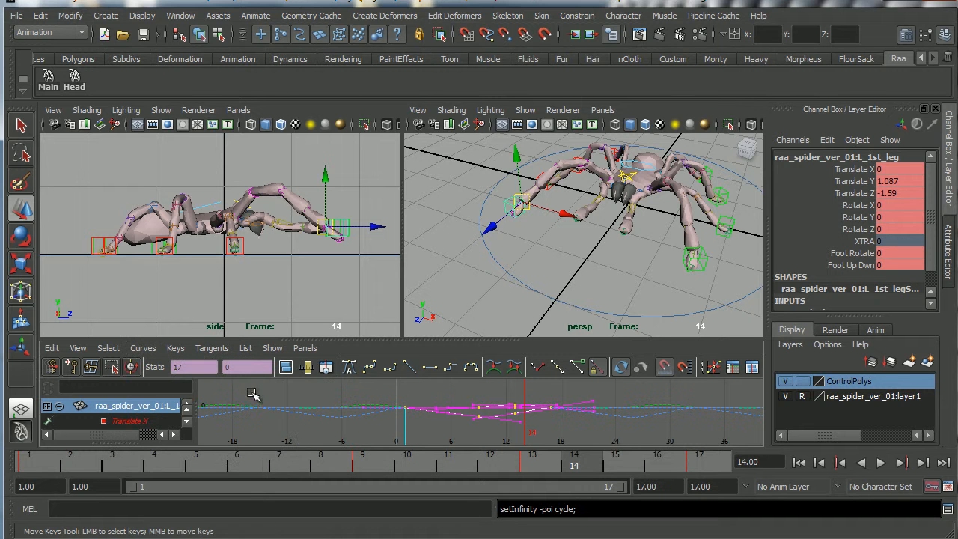
- Examine the cycled L_1st_leg curves and play back both front legs from frame 1
middle_click_drag(544, 411, 558, 404, "alt")
right_click_drag(558, 404, 536, 423, "alt")
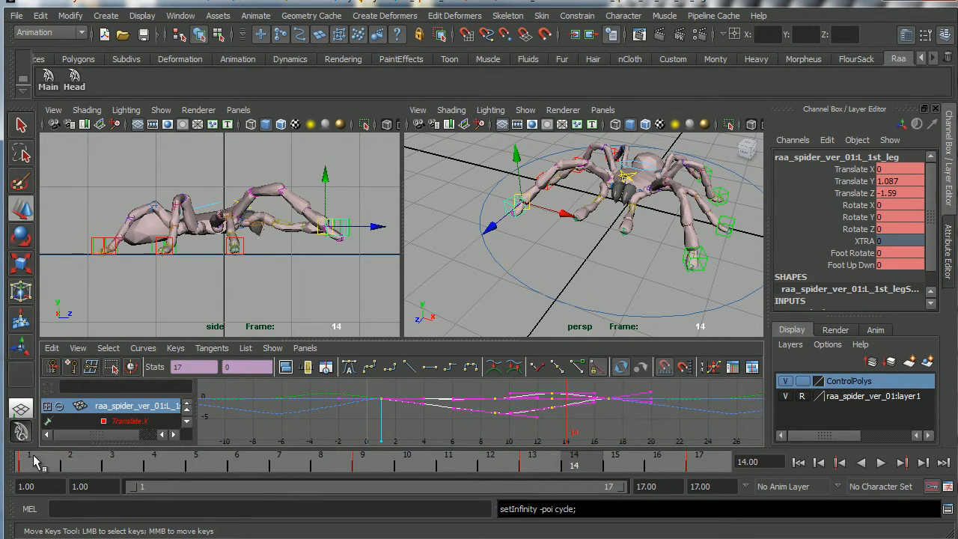
left_click(47, 462)
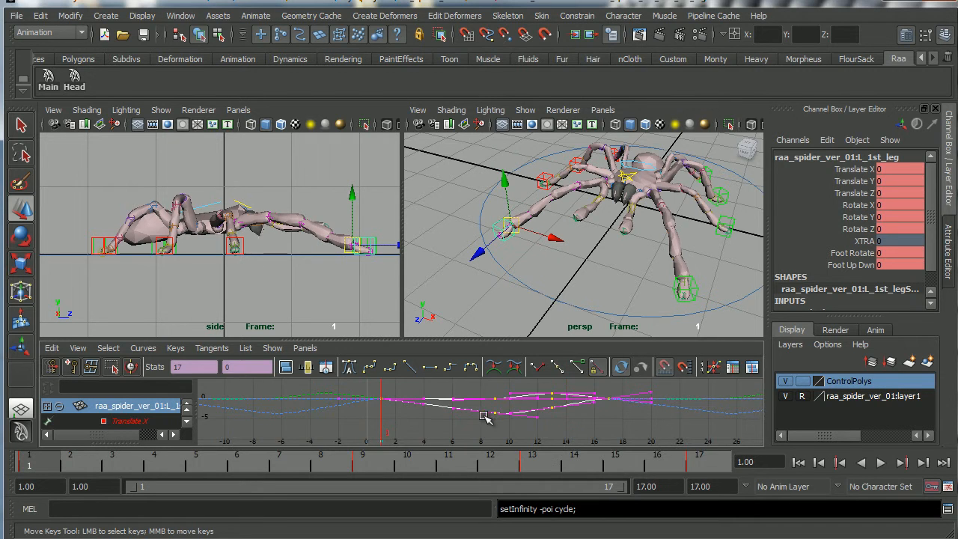
key("f")
right_click_drag(485, 424, 529, 410, "alt")
middle_click_drag(529, 411, 520, 415, "alt")
left_click(880, 463)
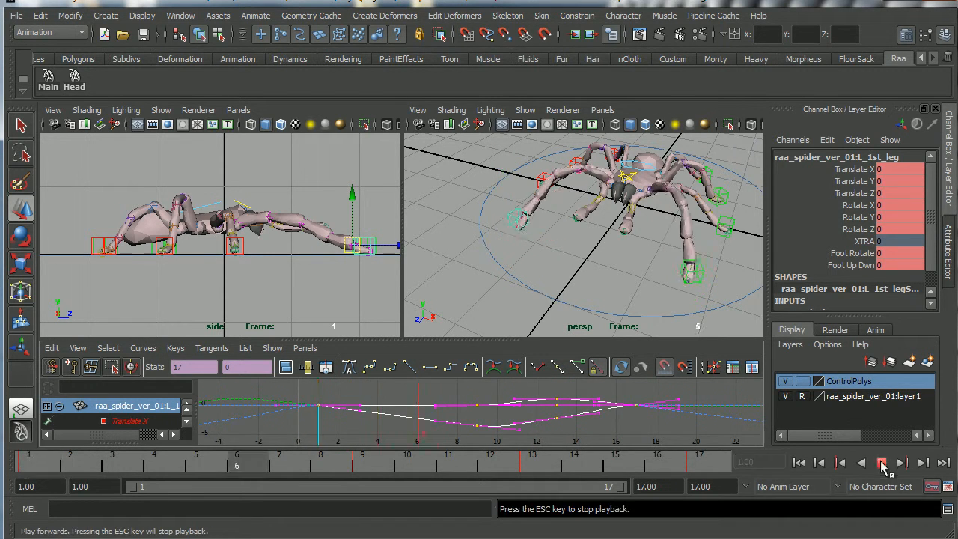
key("Escape")
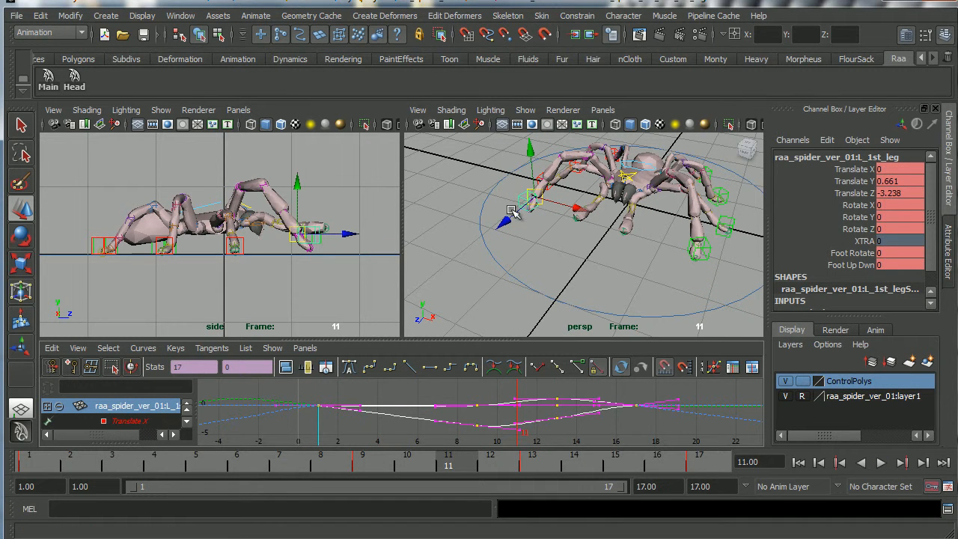
- Slide all selected keys of the L_1st_leg curves forward in time by 8 frames, keeping their values
right_click_drag(548, 405, 364, 378, "alt")
middle_click_drag(363, 378, 584, 440, "alt")
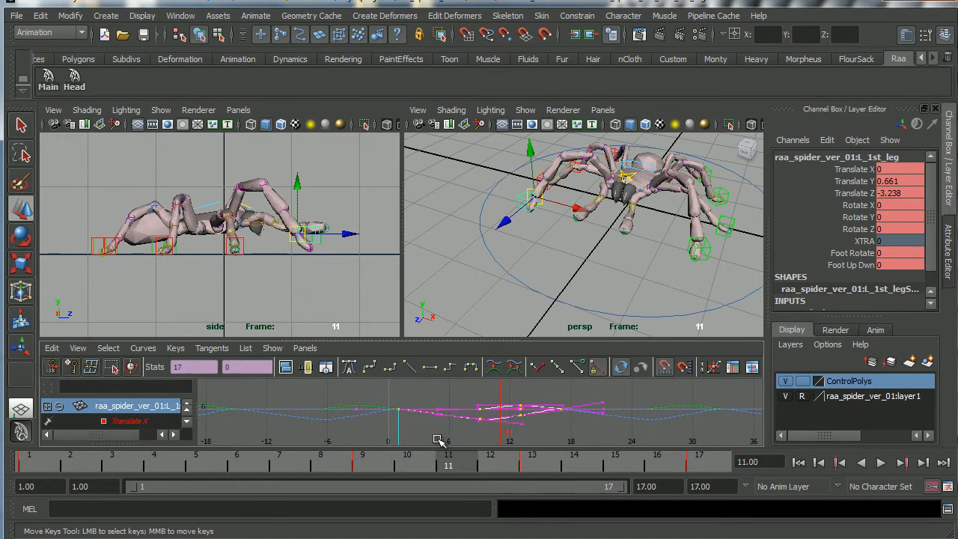
middle_click_drag(437, 429, 438, 420)
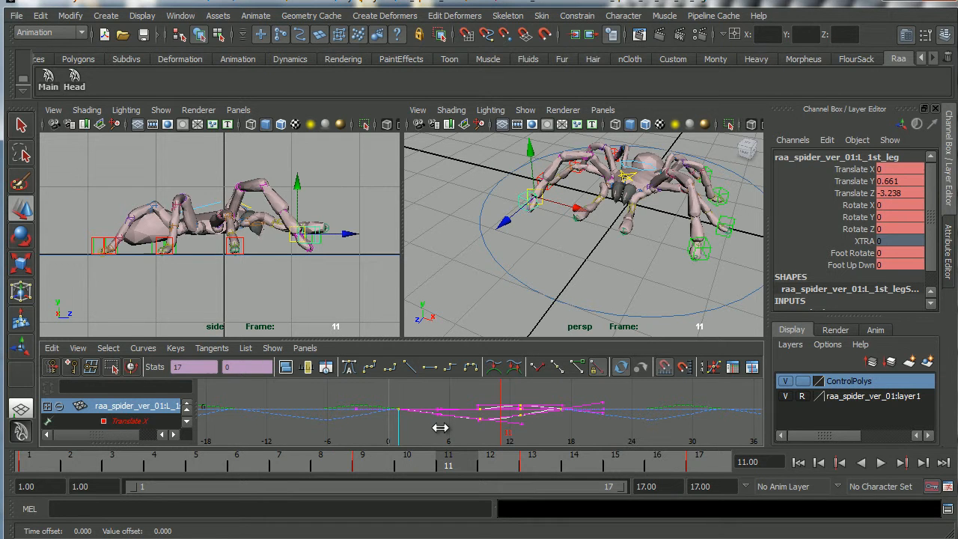
middle_click_drag(443, 427, 518, 433)
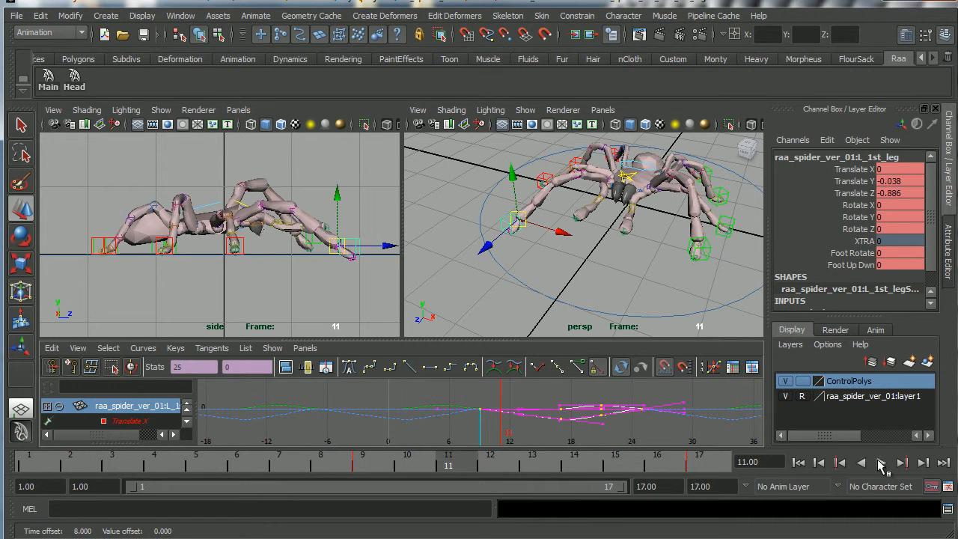
- Play back the two front legs from several angles and check their opposing poses, including at frame 9
left_click(881, 463)
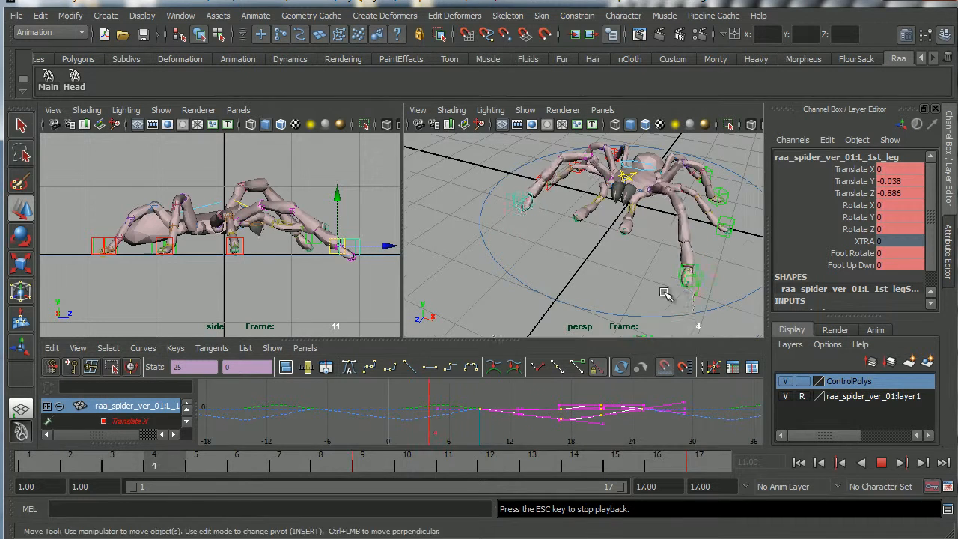
left_click_drag(683, 314, 598, 289, "alt")
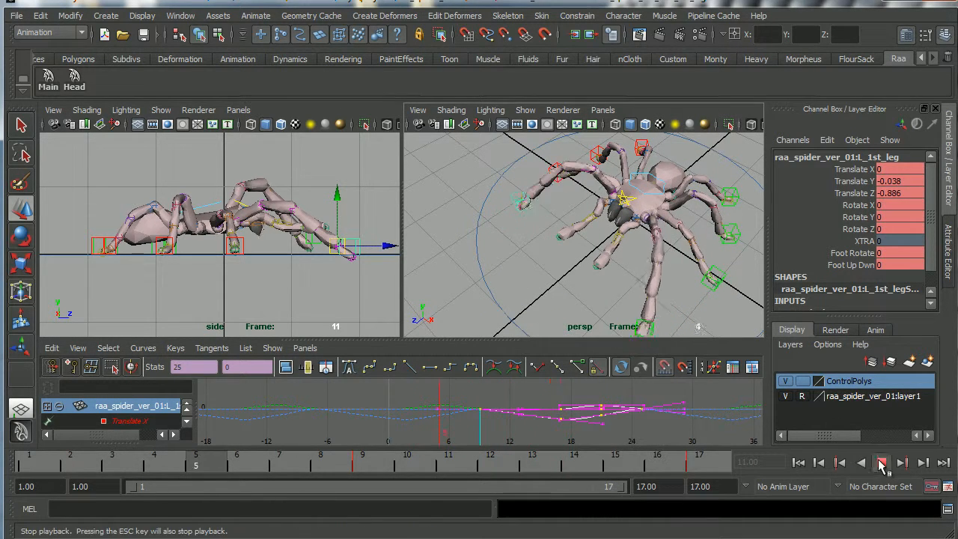
left_click(881, 463)
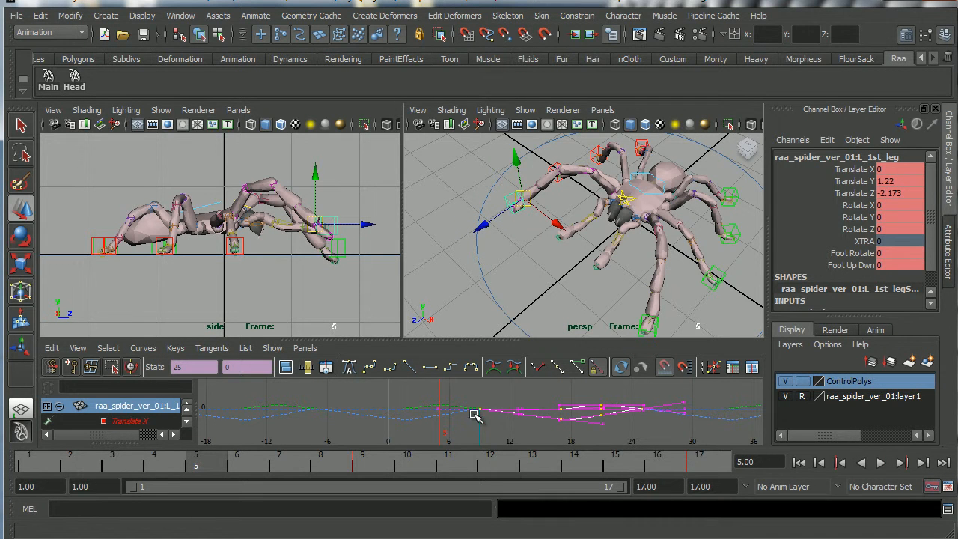
left_click(372, 468)
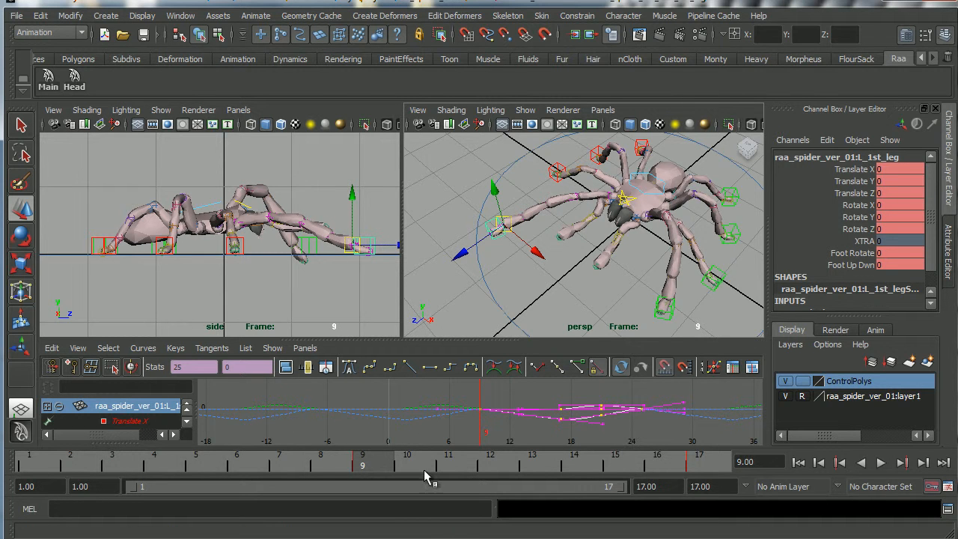
left_click(880, 462)
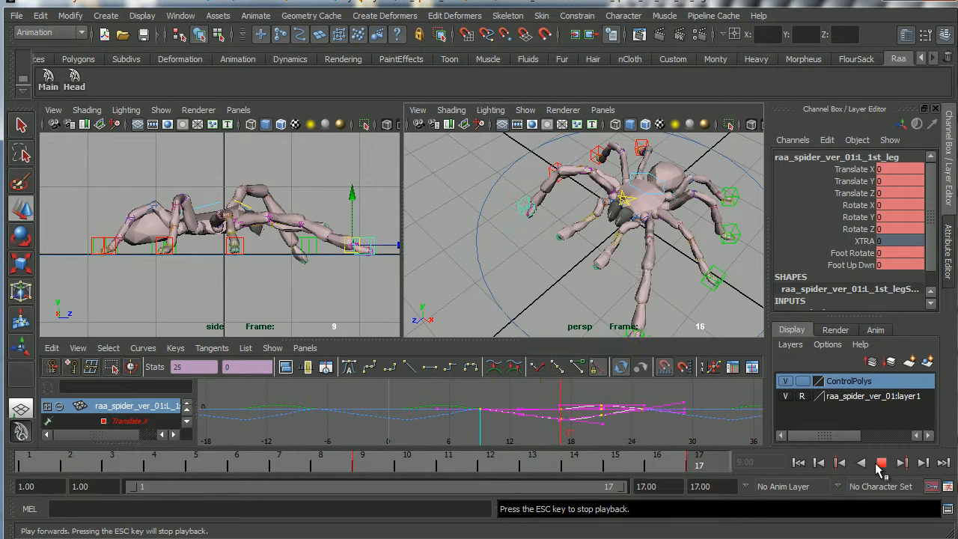
left_click_drag(614, 240, 576, 257, "alt")
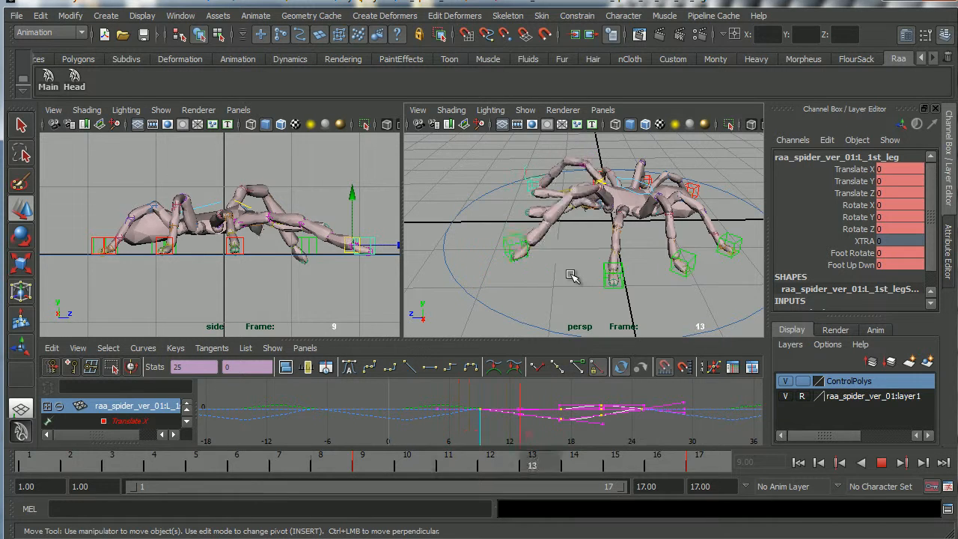
left_click(881, 463)
left_click(881, 463)
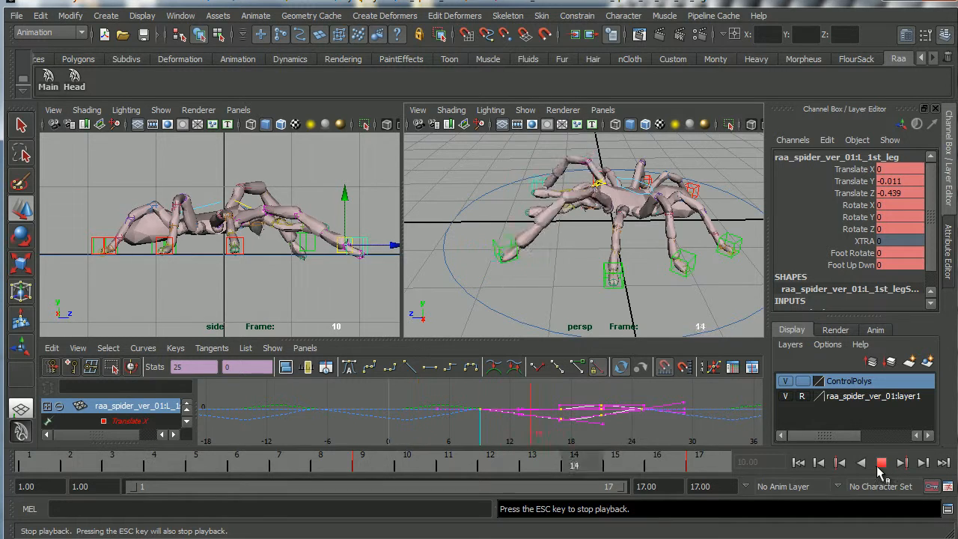
left_click(880, 463)
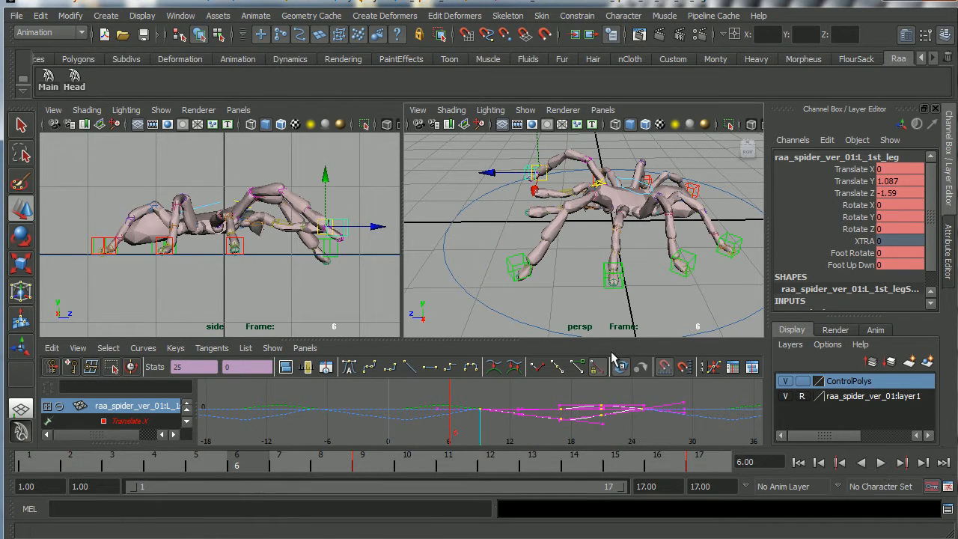
- Save the scene under the new file name RaaWalk_v003.mb and accept the student version notice
left_click(16, 16)
left_click(49, 80)
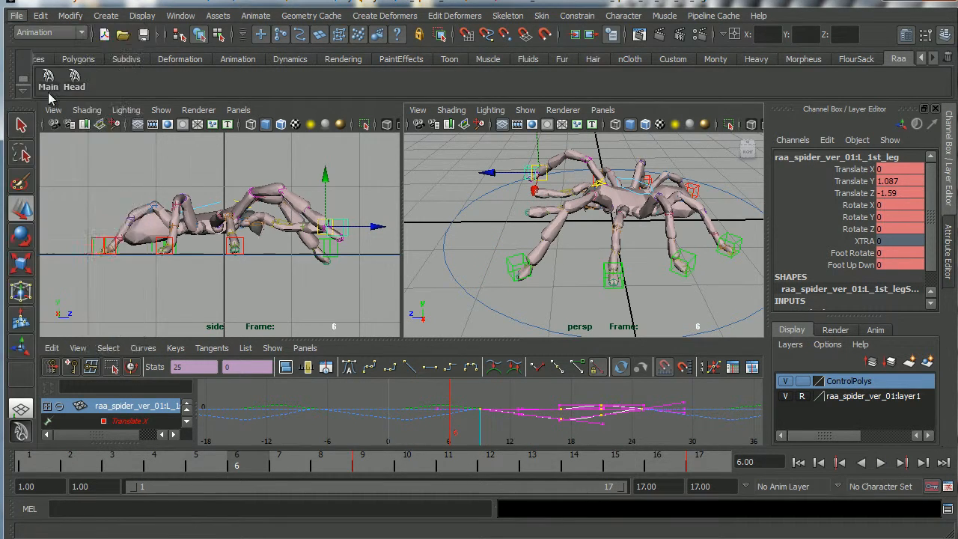
left_click(241, 94)
left_click(211, 428)
key("BackSpace")
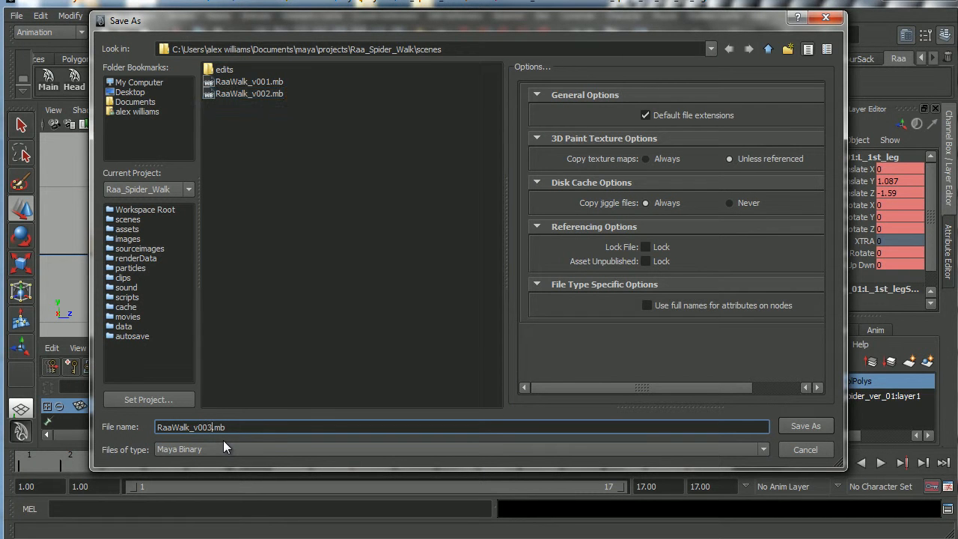
type("3")
left_click(789, 428)
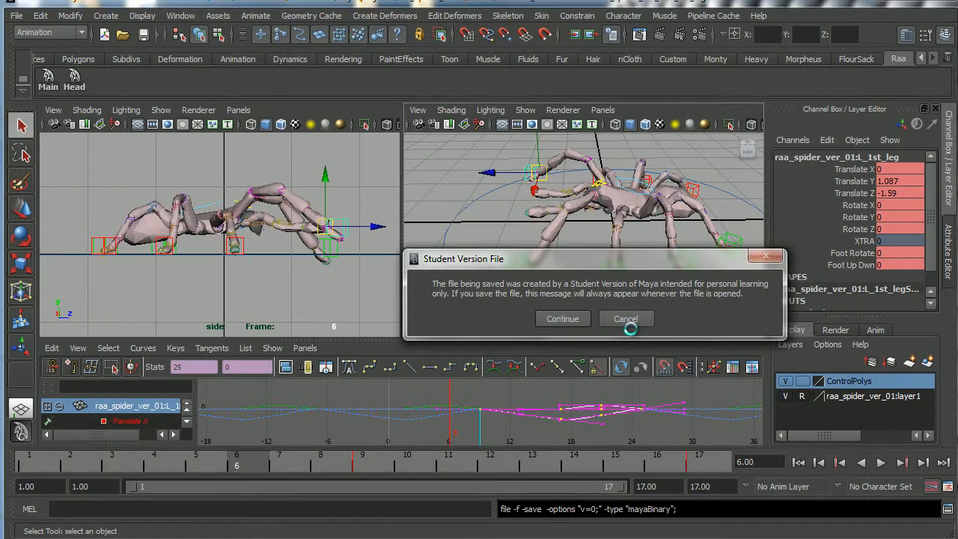
left_click(570, 318)
- Play back the front legs, read the third-leg-pair instructions in SpiderProjectBrief_June2012.doc in OpenOffice Writer, and return to Maya
left_click_drag(591, 301, 577, 280, "alt")
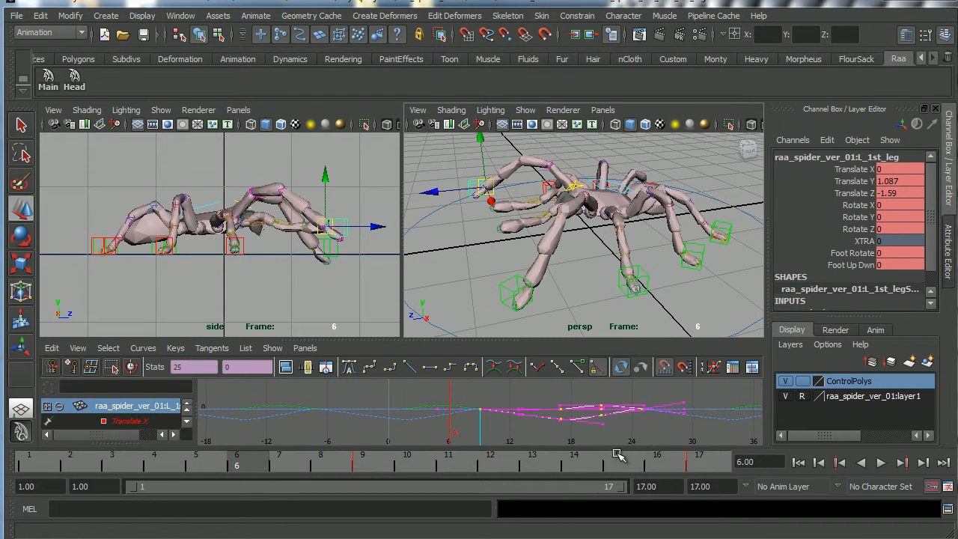
left_click(879, 462)
left_click(880, 463)
left_click(526, 537)
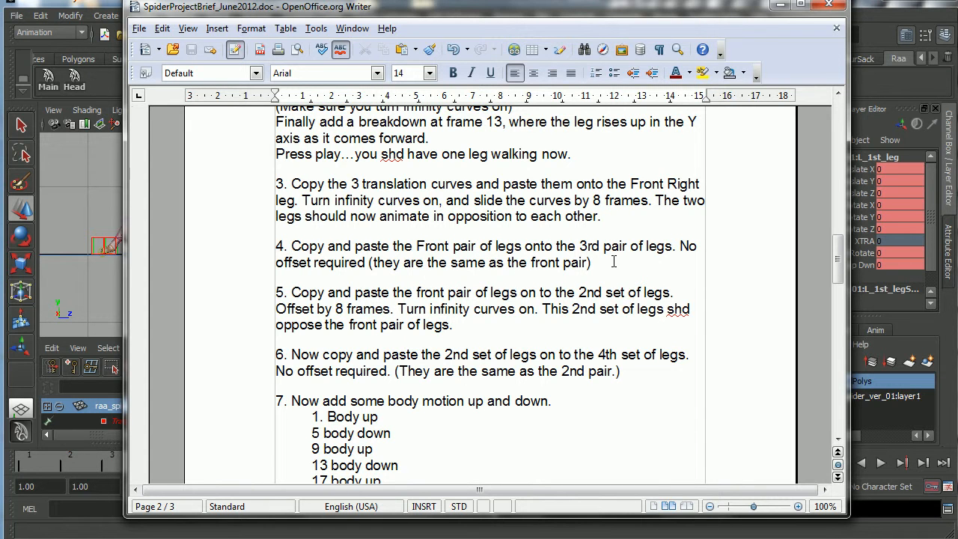
left_click(782, 5)
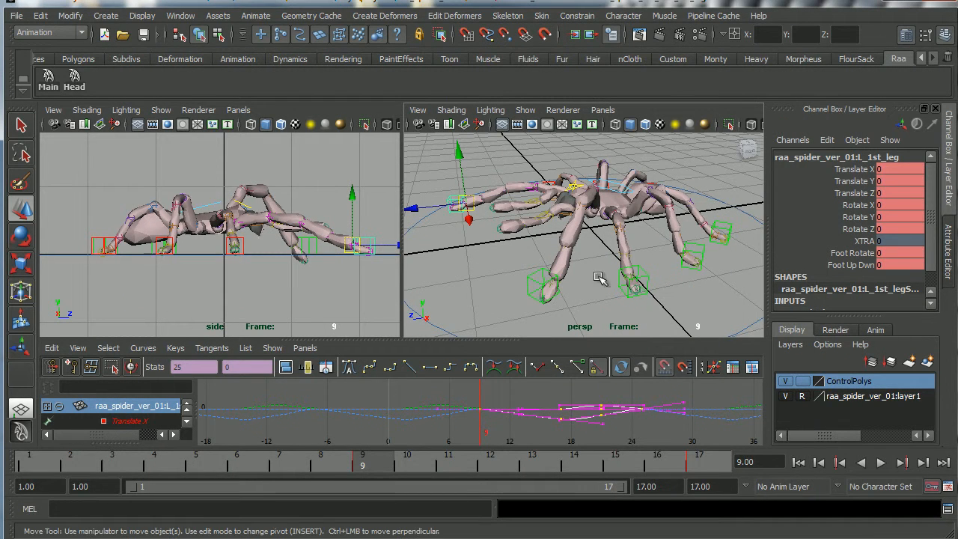
- Set a key on the R_3rd_leg control at frame 1 and paste the copied front leg curves onto it
left_click(701, 249)
left_click_drag(700, 254, 604, 263, "alt")
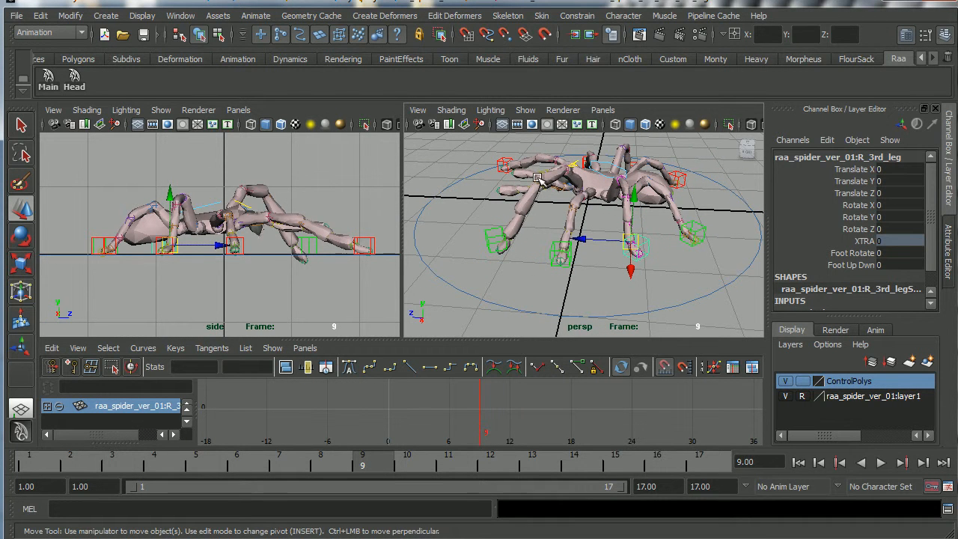
left_click(35, 465)
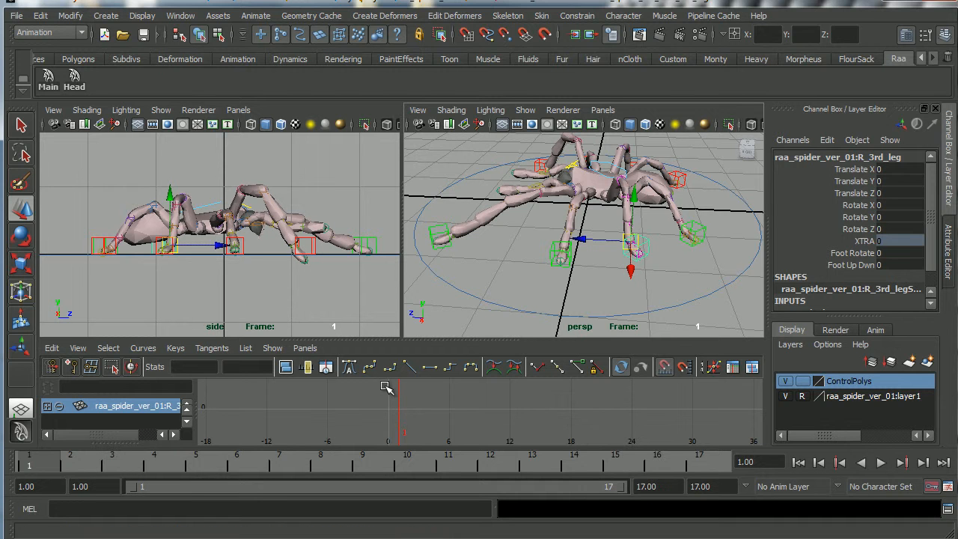
key("s")
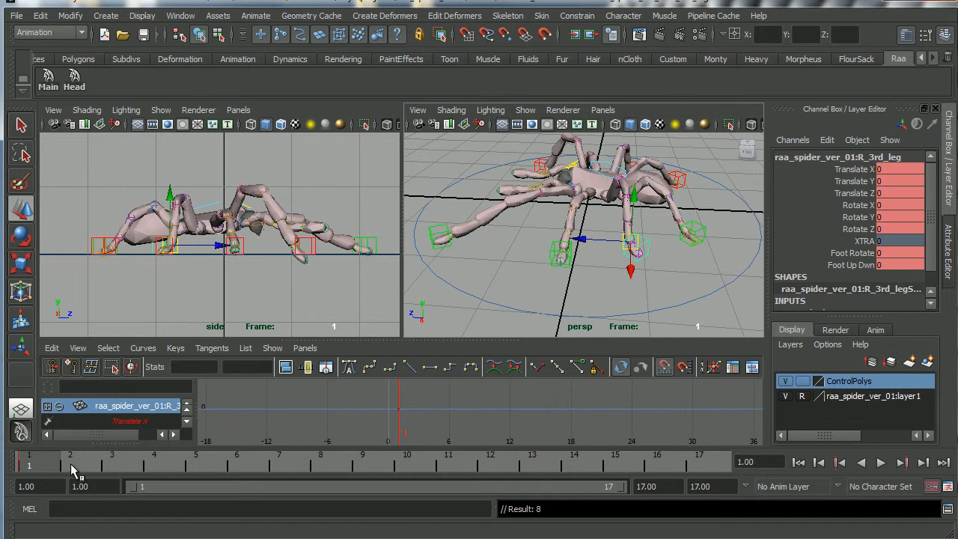
left_click_drag(342, 393, 415, 437)
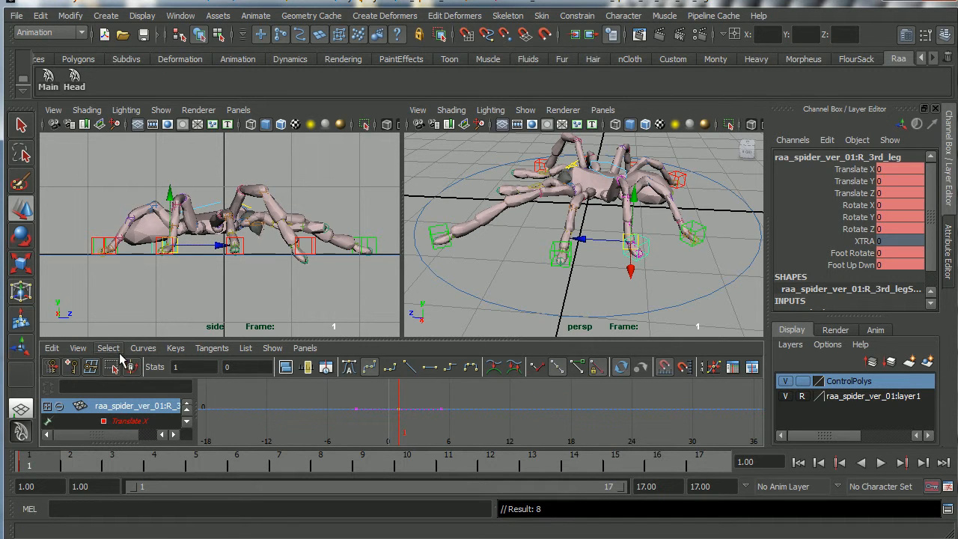
left_click(52, 348)
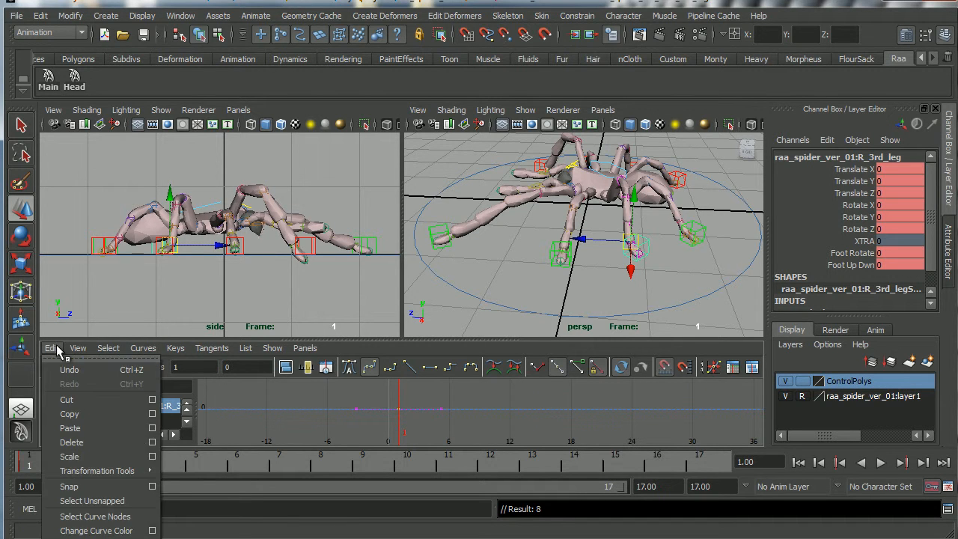
left_click(83, 431)
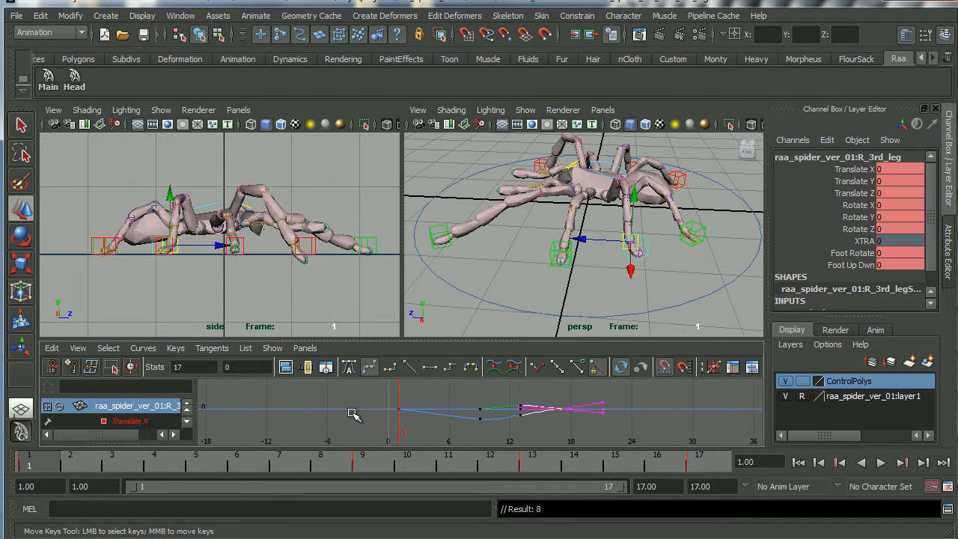
- Set pre infinity and post infinity of all R_3rd_leg curves to Cycle and play back the walking legs
left_click_drag(377, 388, 604, 444)
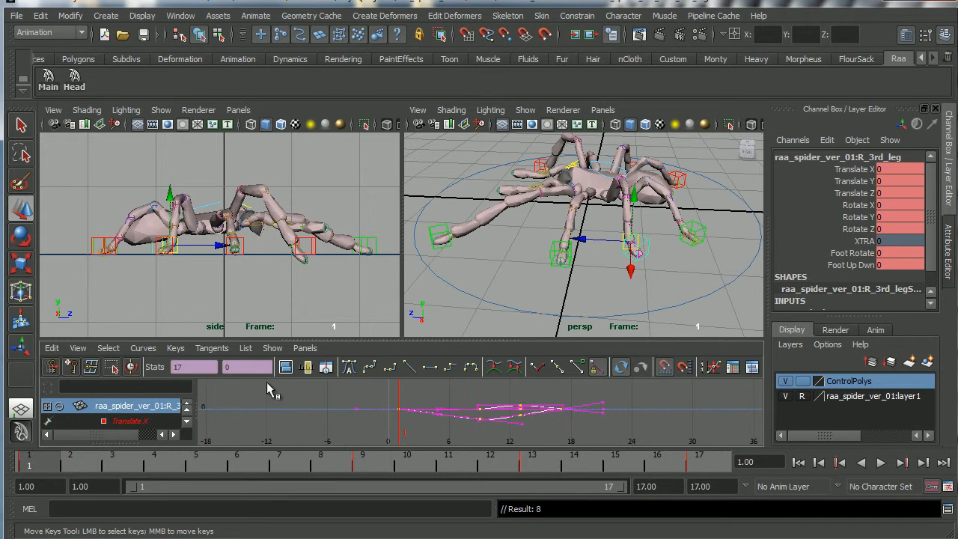
left_click(139, 349)
mouse_move(161, 366)
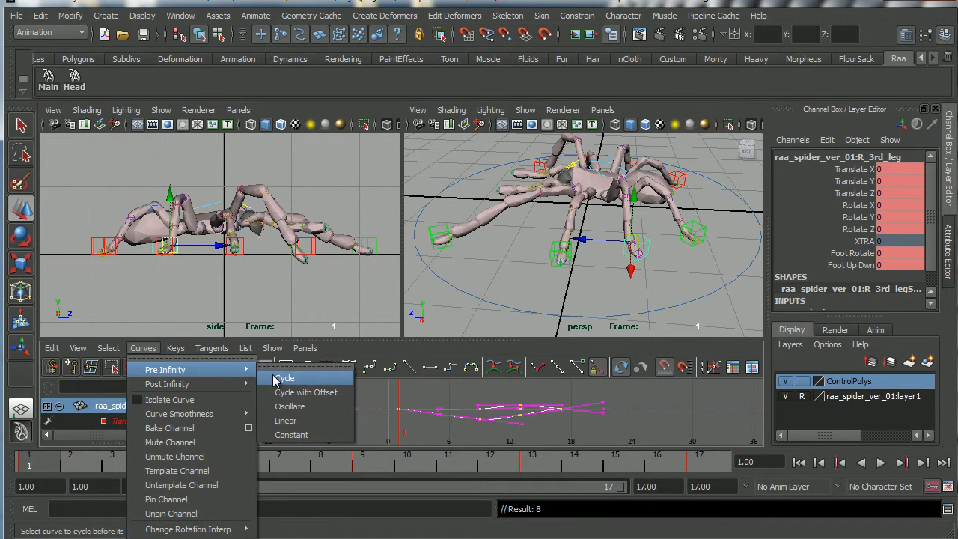
left_click(262, 376)
left_click(139, 348)
mouse_move(159, 384)
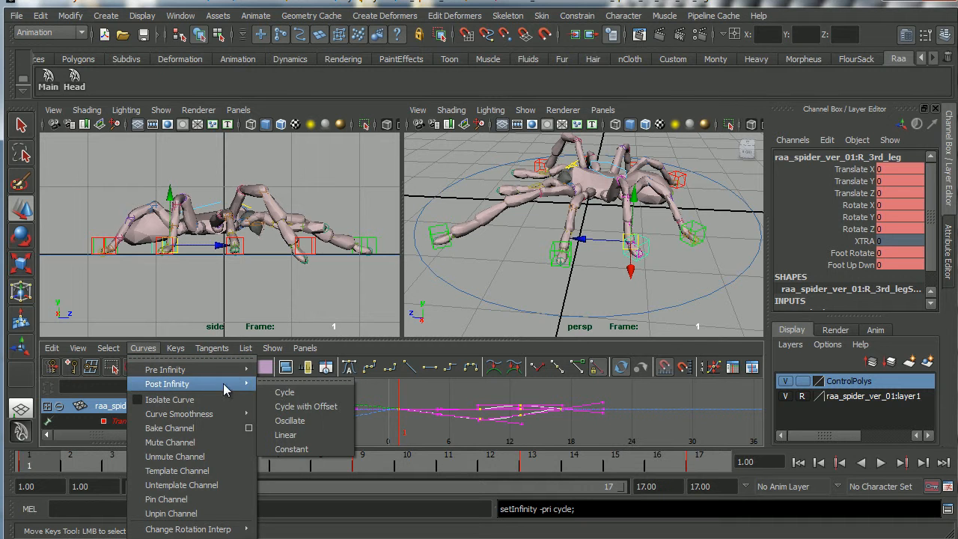
left_click(288, 392)
left_click(881, 462)
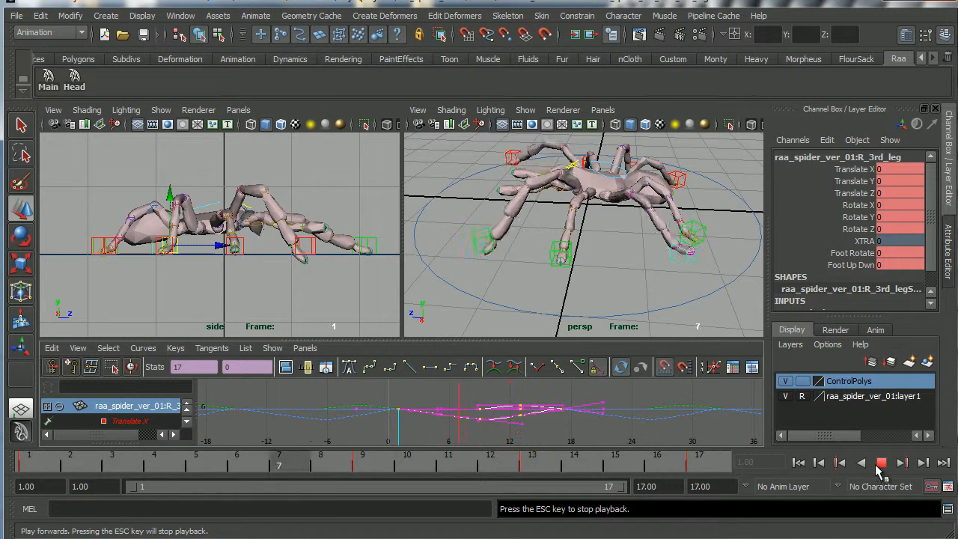
left_click(880, 462)
left_click_drag(673, 299, 281, 416, "alt")
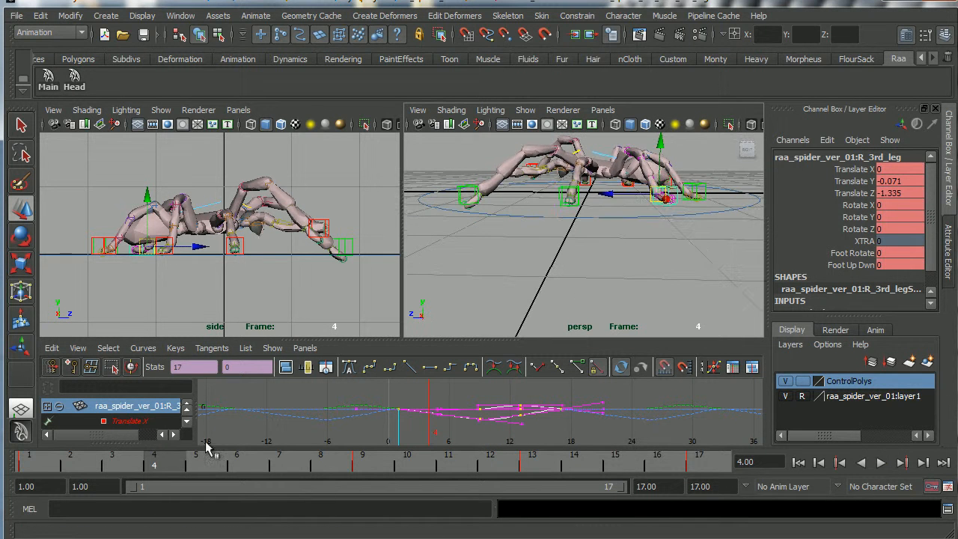
- Play back the walk and inspect how far back the third right leg reaches at frame 9
key("alt+v")
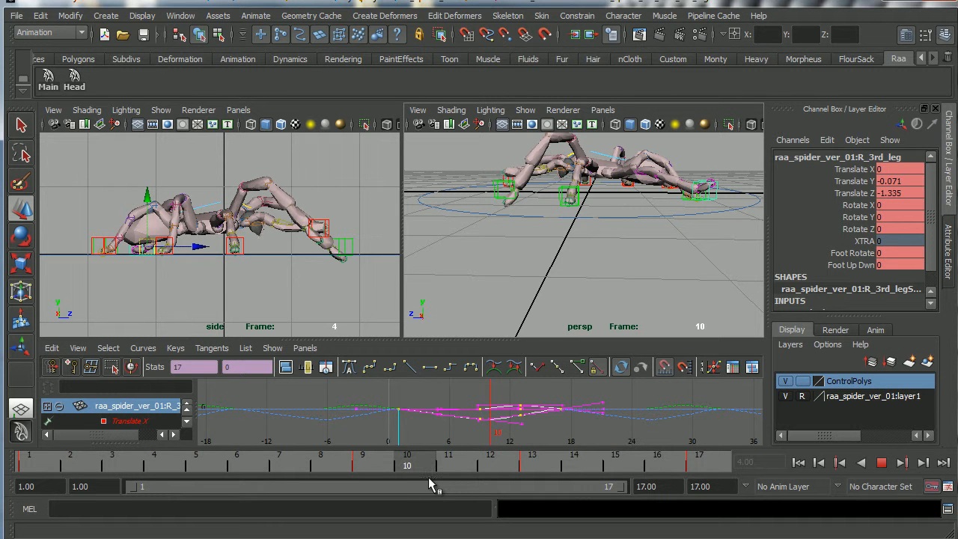
left_click(387, 462)
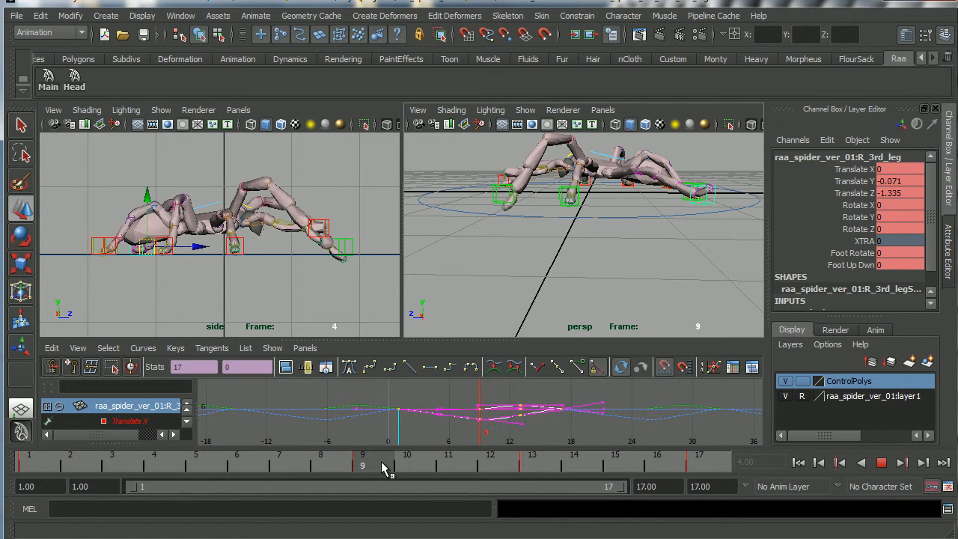
left_click_drag(546, 292, 584, 263, "alt")
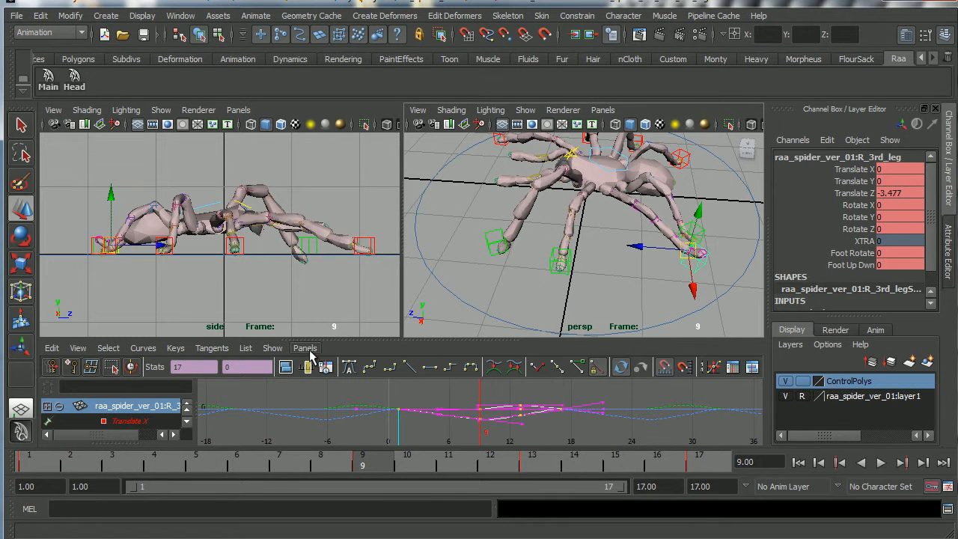
- Try raising only the frame 9 key of R_3rd_leg's Translate Z curve to about -2.67, and undo the change
left_click(187, 424)
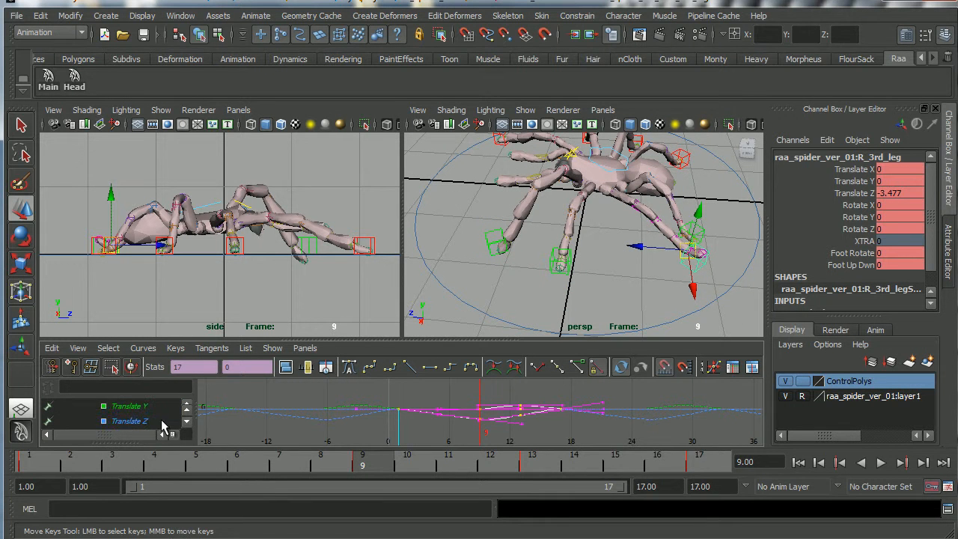
left_click(168, 421)
left_click_drag(466, 401, 486, 447)
middle_click_drag(479, 438, 481, 425)
left_click(597, 412)
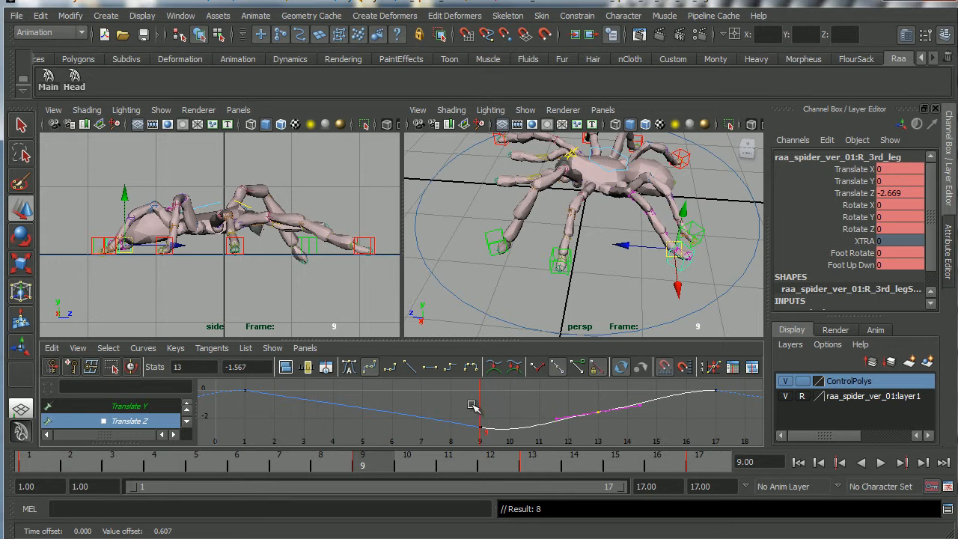
left_click(862, 462)
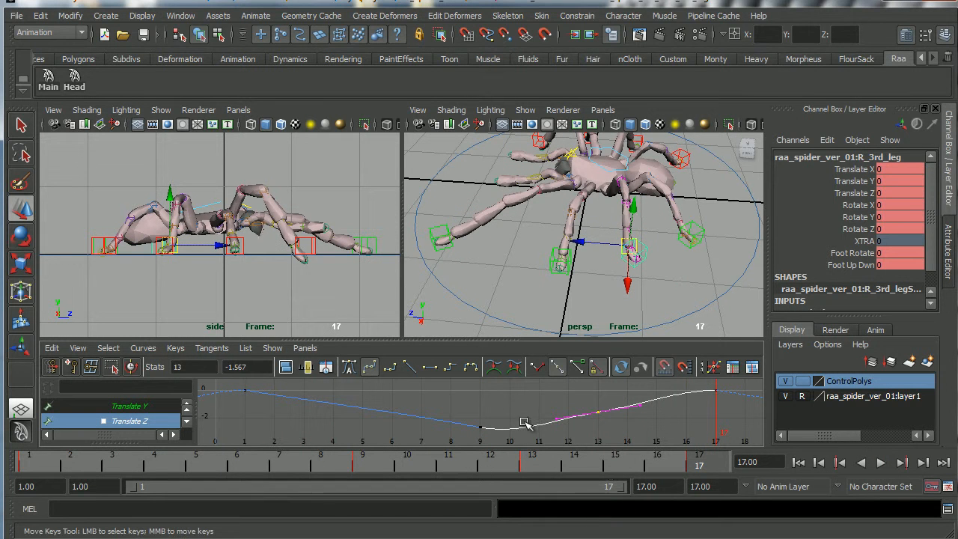
key("ctrl+z")
key("ctrl+z")
key("ctrl+z")
key("ctrl+z")
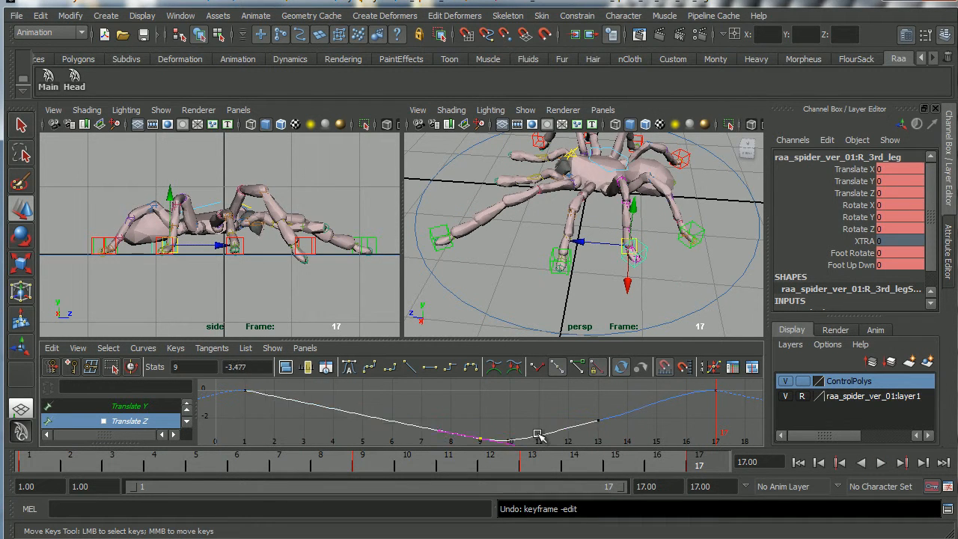
- At frame 1, raise all keys of R_3rd_leg's Translate Z curve by about 1.42 in the Graph Editor
right_click_drag(550, 416, 532, 415, "alt")
left_click(40, 460)
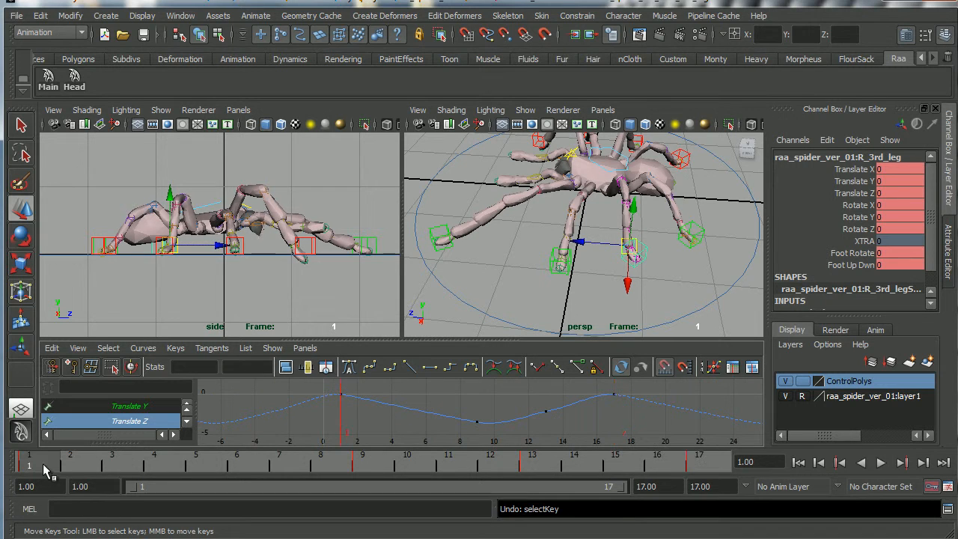
middle_click_drag(514, 404, 524, 408, "alt")
right_click_drag(523, 408, 498, 404, "alt")
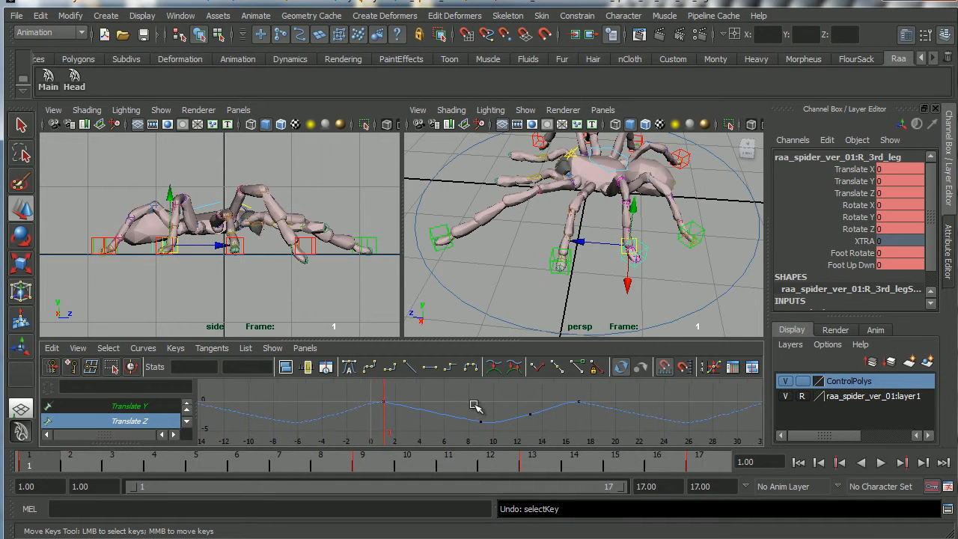
left_click_drag(370, 391, 606, 444)
middle_click_drag(566, 438, 565, 422)
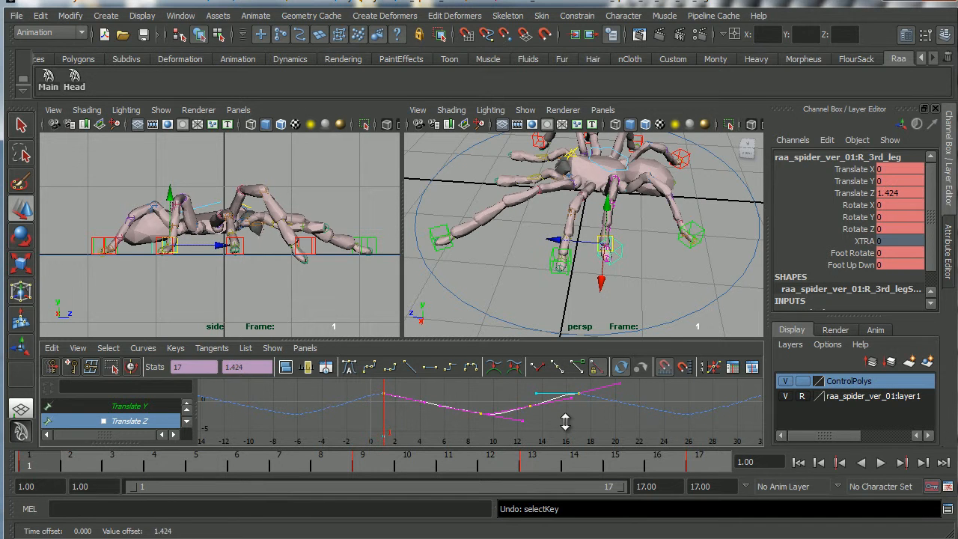
- Play back the walk, read the second-leg-pair instructions in SpiderProjectBrief_June2012.doc in OpenOffice Writer, and return to Maya
left_click(880, 462)
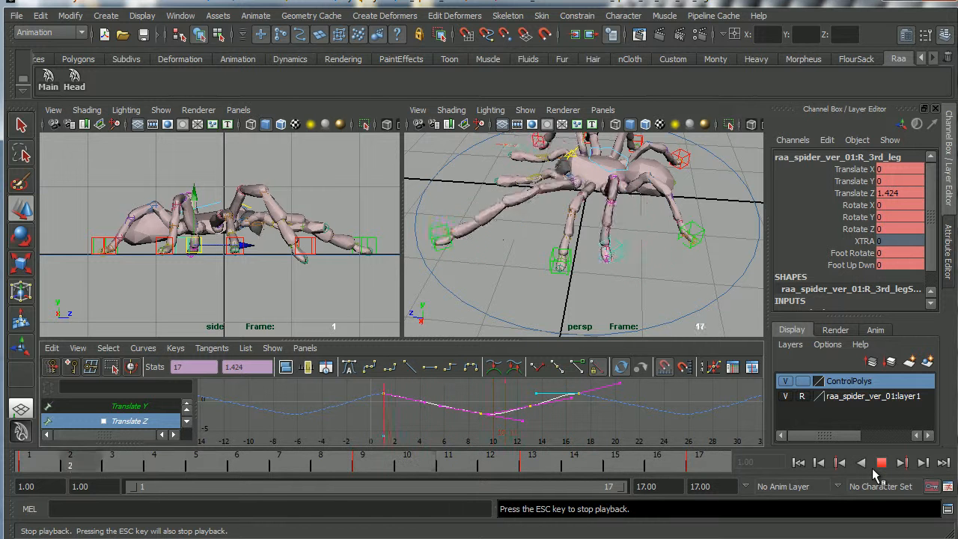
left_click(881, 462)
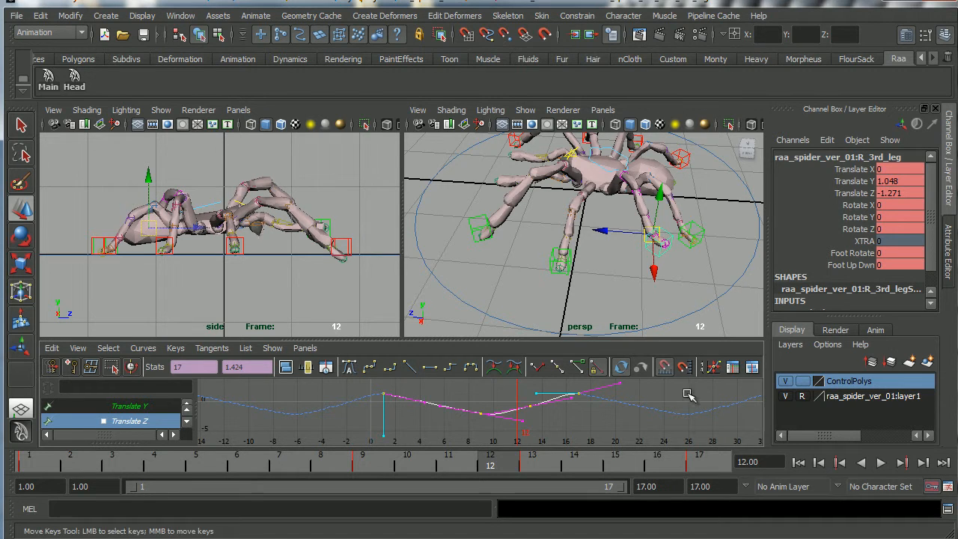
left_click(880, 462)
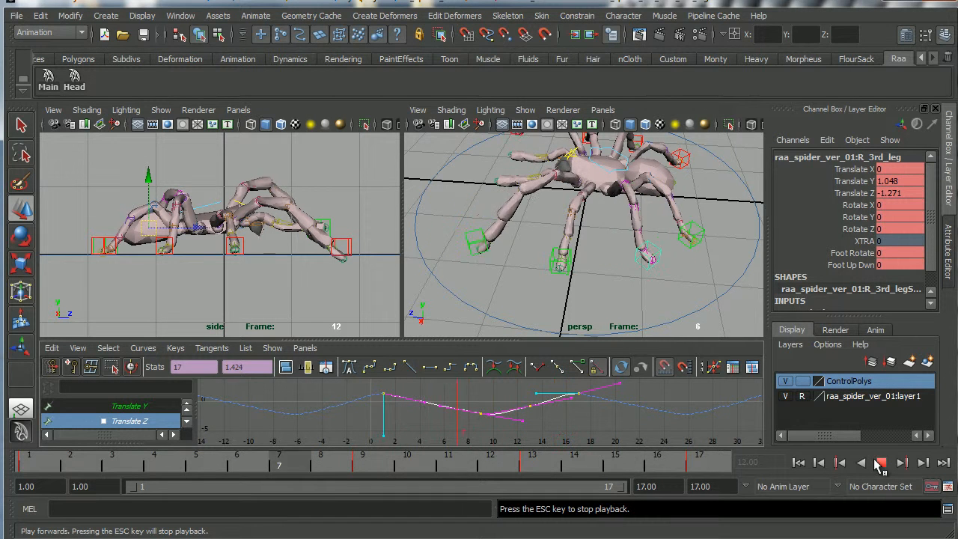
left_click(881, 463)
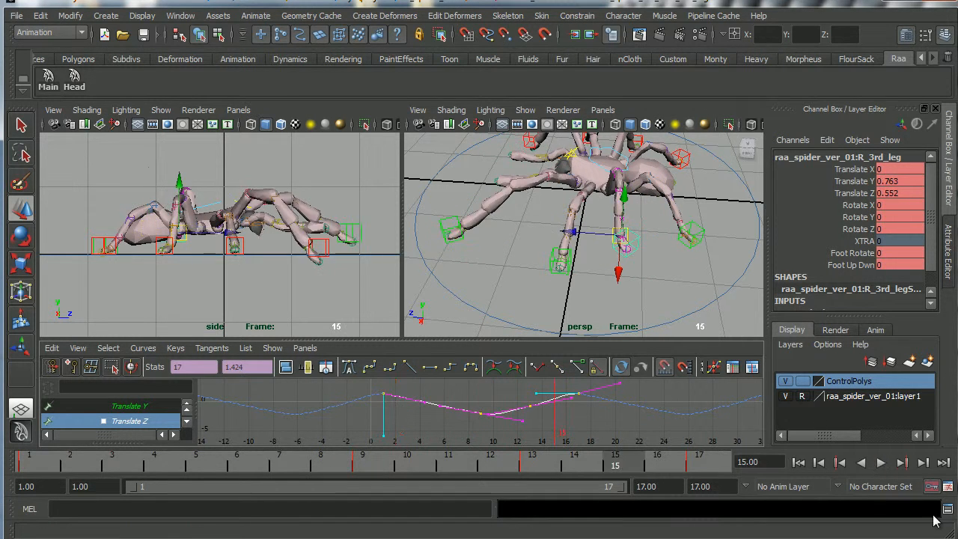
key("alt+Tab")
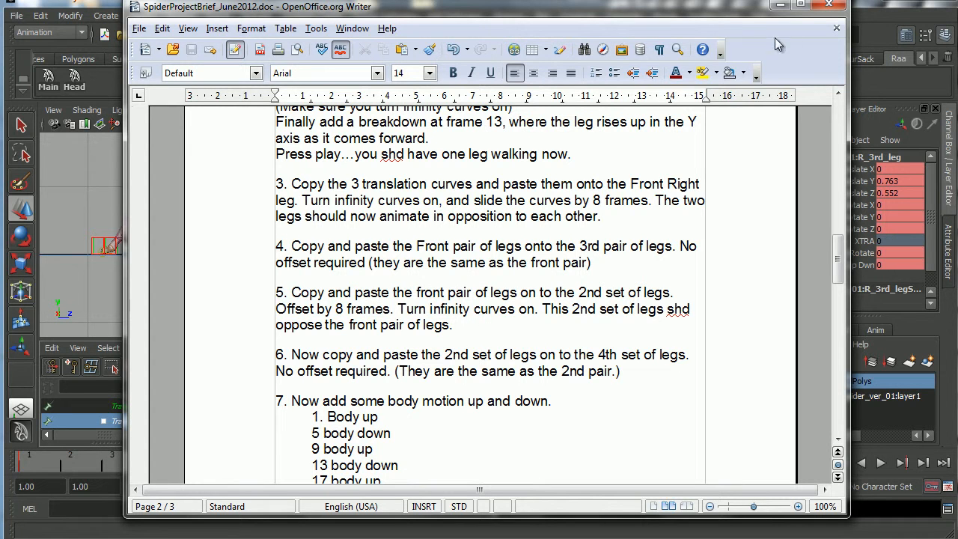
left_click(779, 5)
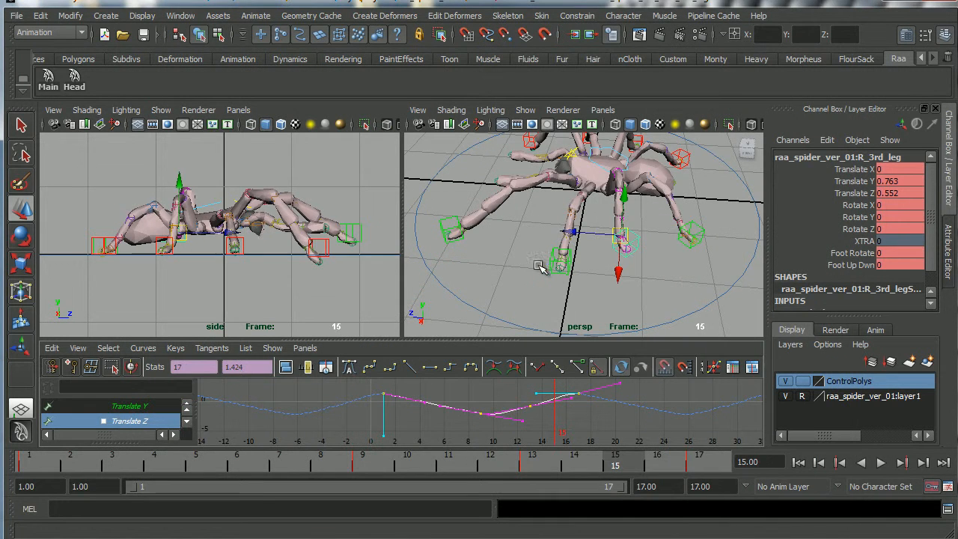
- Set a key on the R_2nd_leg control at frame 1 and paste the copied leg curves onto it
left_click(558, 261)
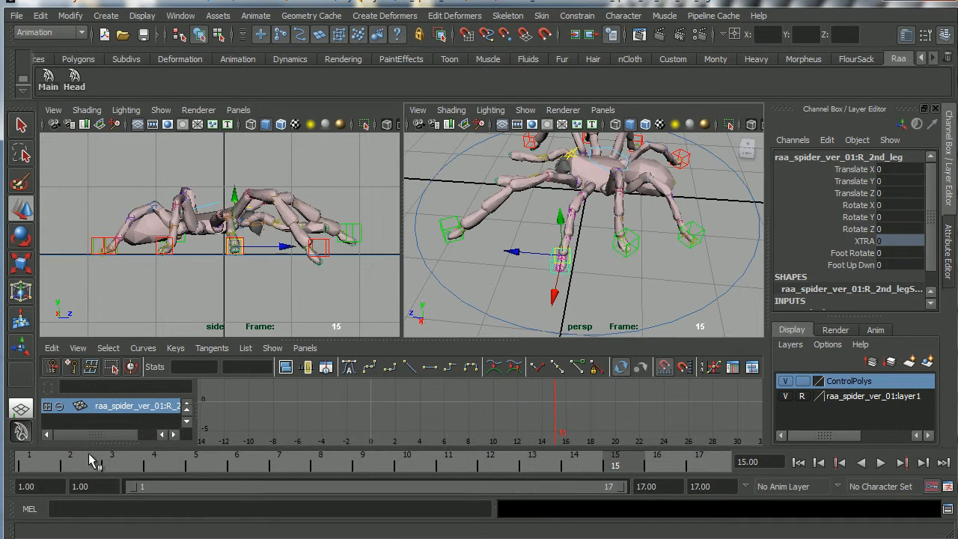
left_click(33, 470)
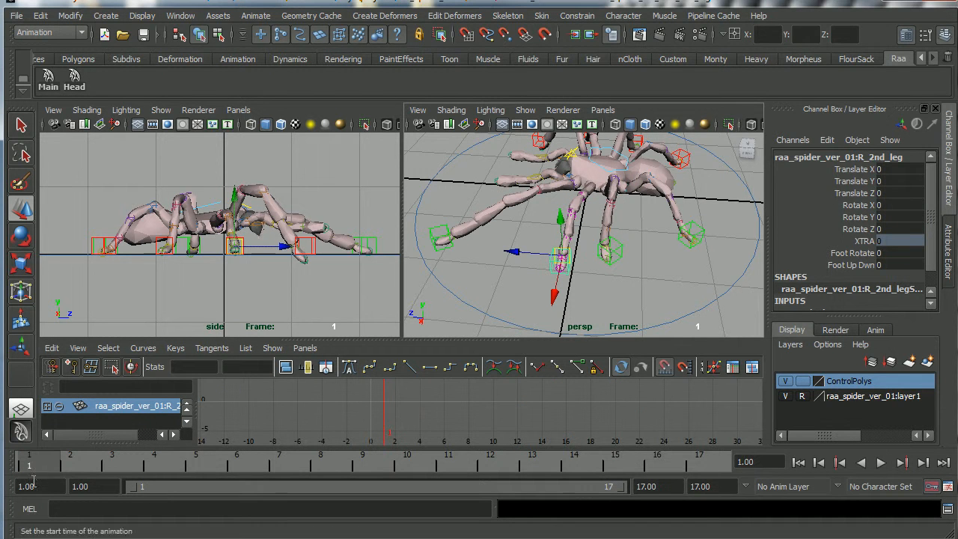
key("s")
left_click_drag(367, 400, 416, 440)
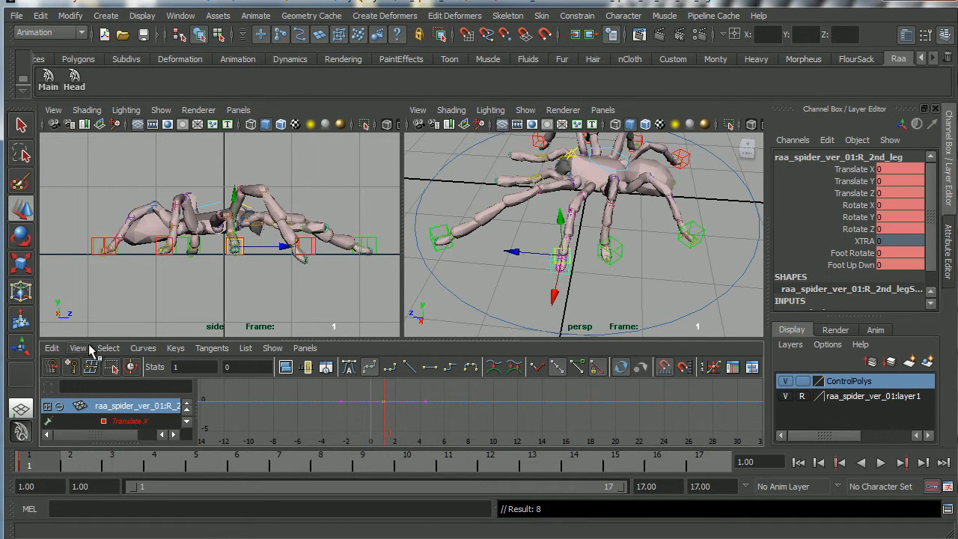
left_click(52, 349)
left_click(80, 427)
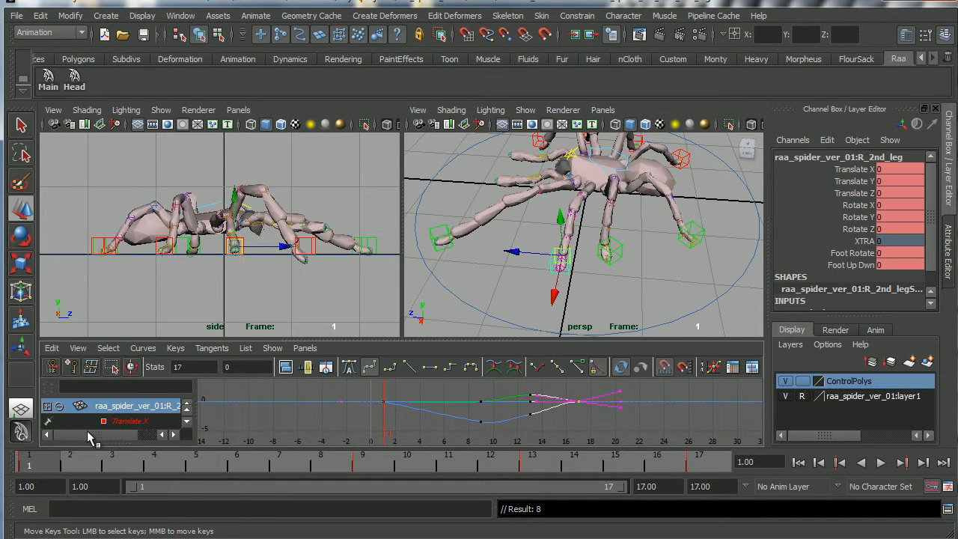
- Set pre infinity and post infinity of all R_2nd_leg curves to Cycle
scroll(444, 420, "down", 2)
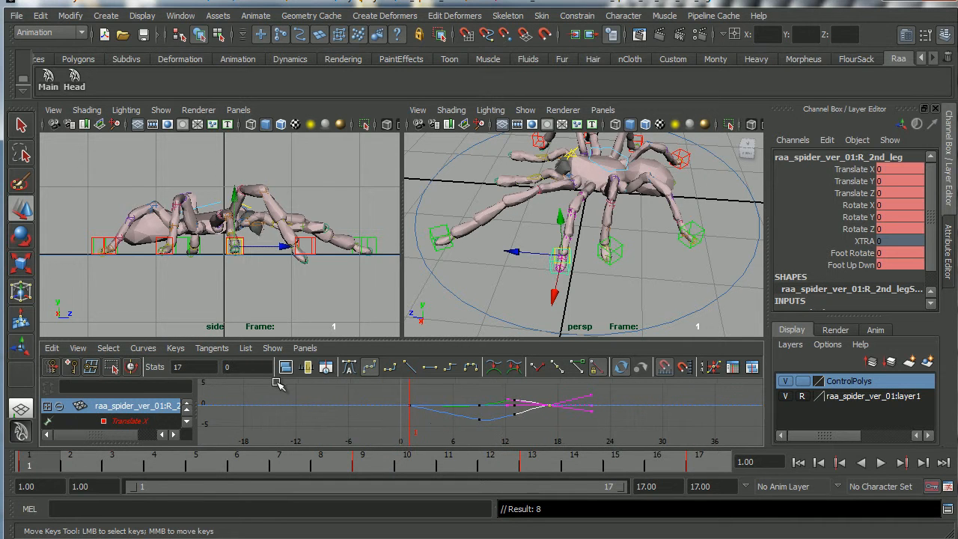
left_click_drag(360, 391, 588, 430)
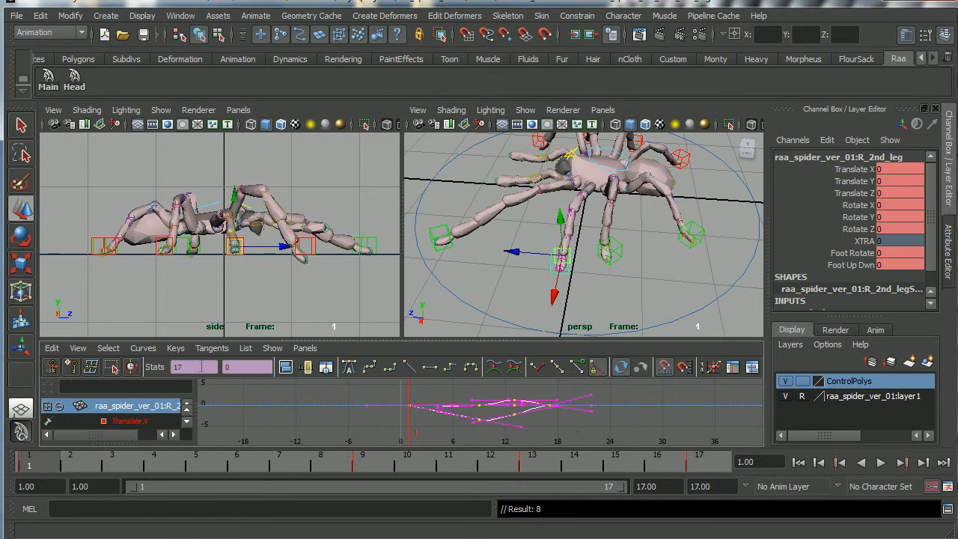
left_click(149, 349)
mouse_move(166, 369)
left_click(282, 372)
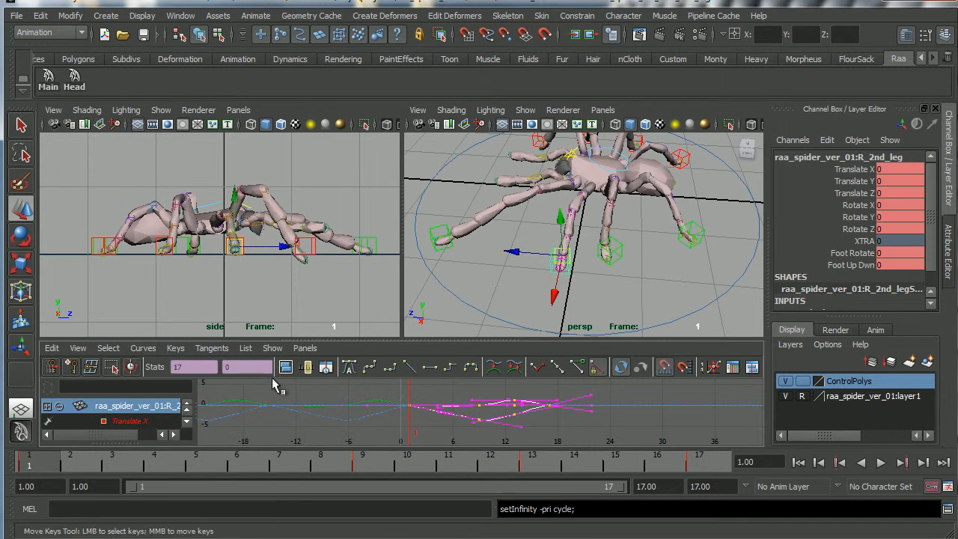
left_click(138, 349)
mouse_move(160, 386)
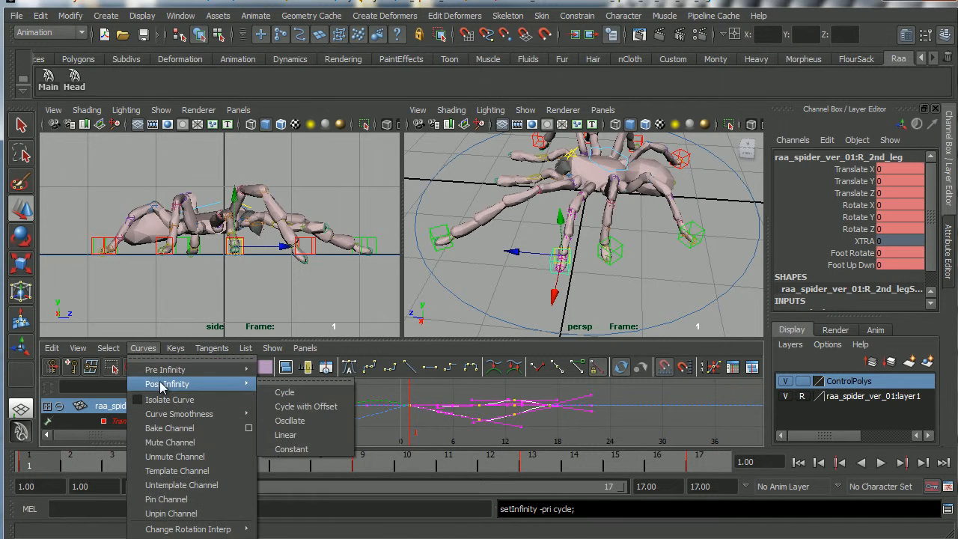
left_click(291, 392)
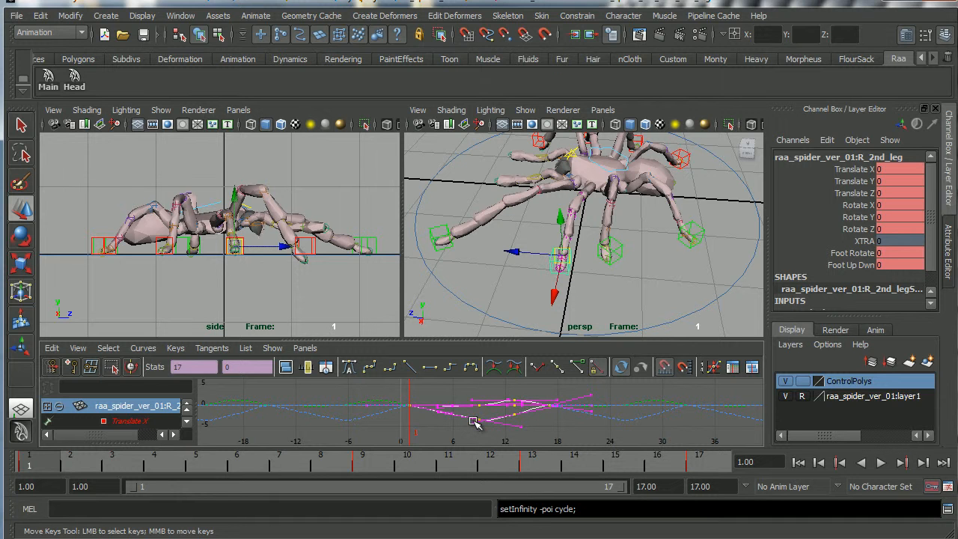
- Offset all R_2nd_leg curves 8 frames forward and play back and scrub the walk through to frame 17
middle_click_drag(476, 413, 548, 414)
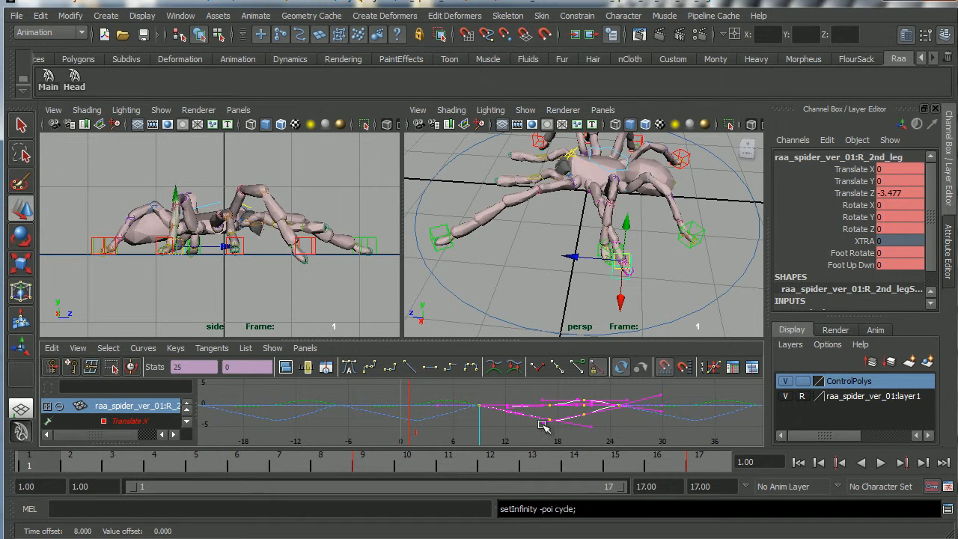
left_click(881, 462)
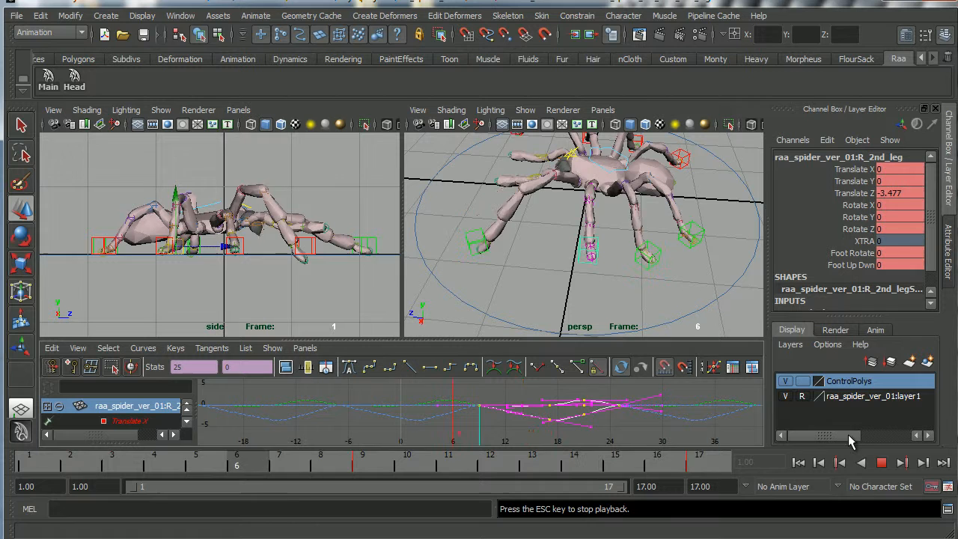
left_click(881, 462)
mouse_move(337, 471)
left_mouse_down()
mouse_move(426, 463)
mouse_move(703, 467)
mouse_move(697, 464)
left_mouse_up()
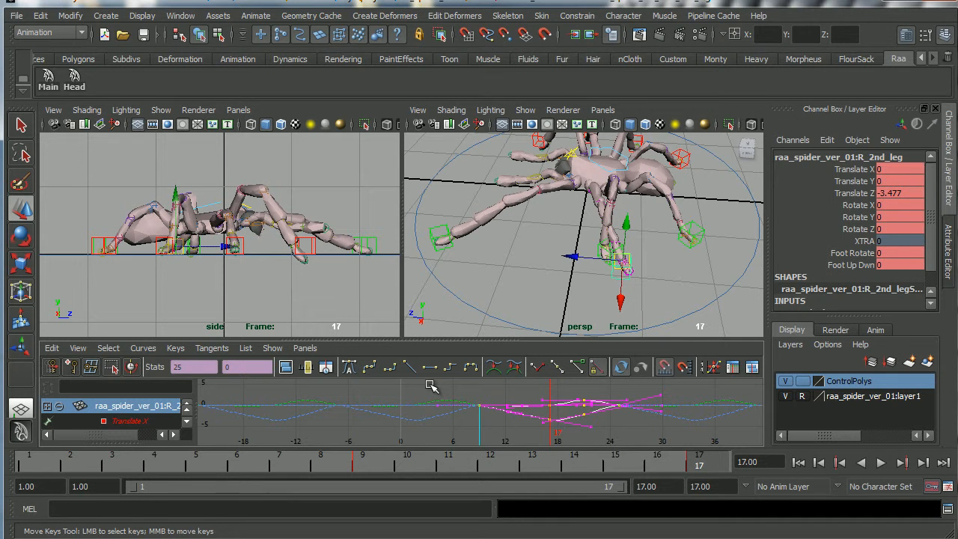
- Isolate R_2nd_leg's Translate Z curve and raise all its keys by about 2.48
left_click_drag(495, 410, 497, 411)
left_click(187, 422)
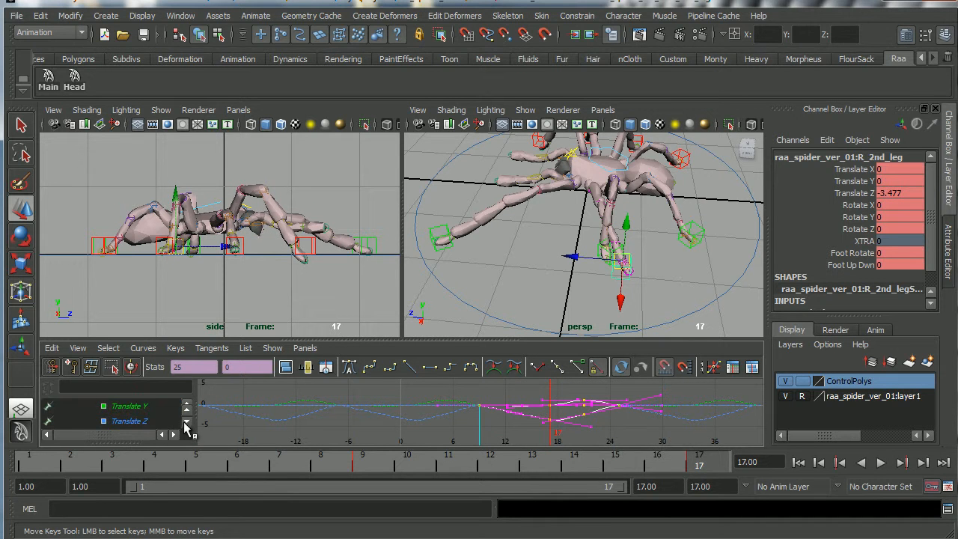
left_click(157, 407)
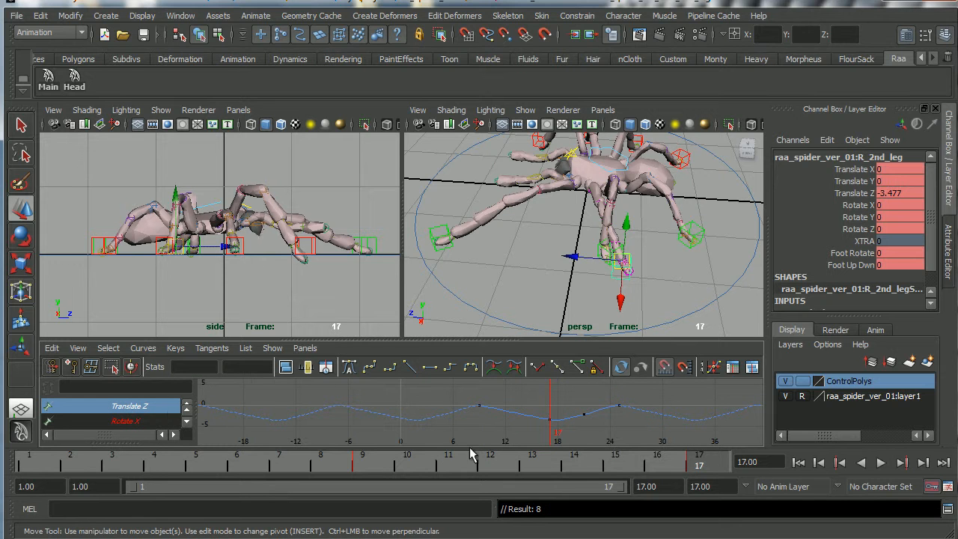
key("f")
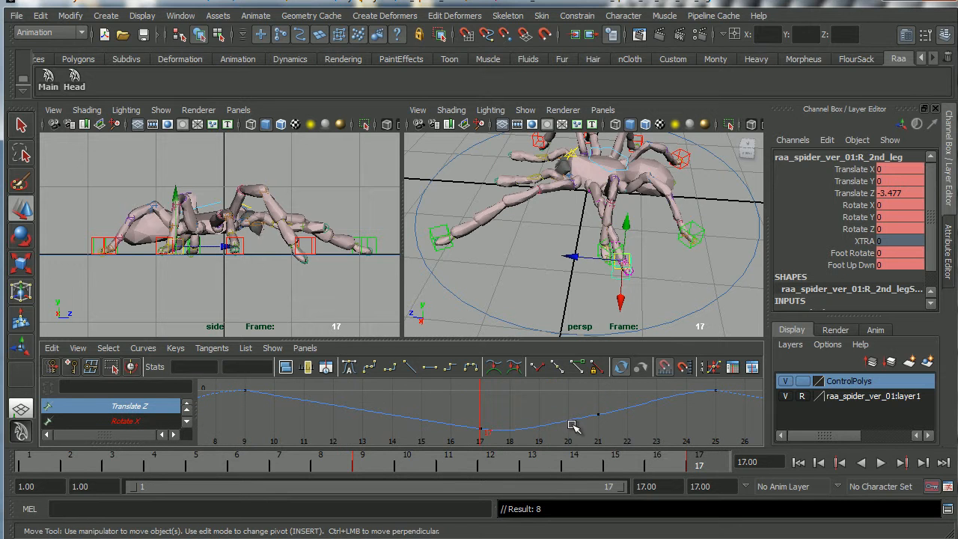
scroll(565, 426, "down", 3)
left_click_drag(344, 389, 618, 441)
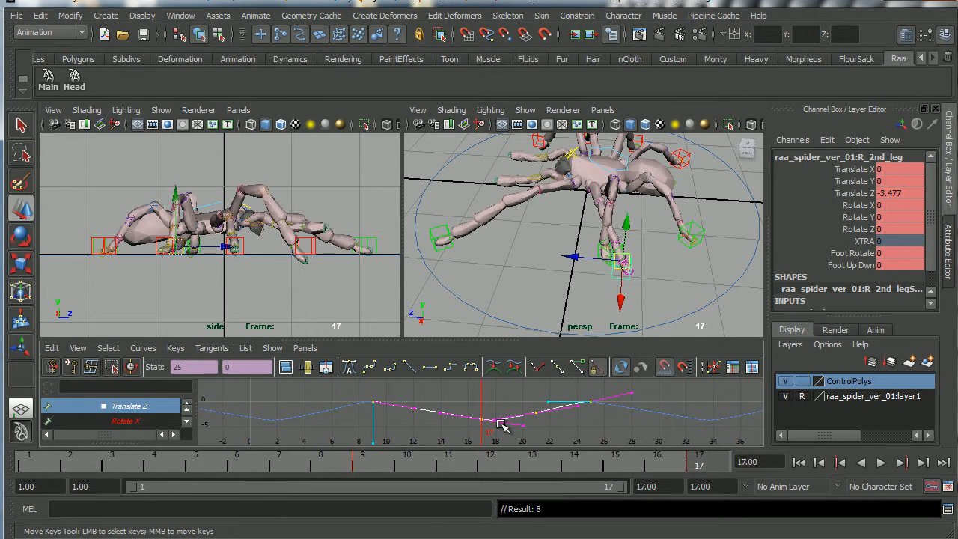
middle_click_drag(493, 425, 493, 414, "shift")
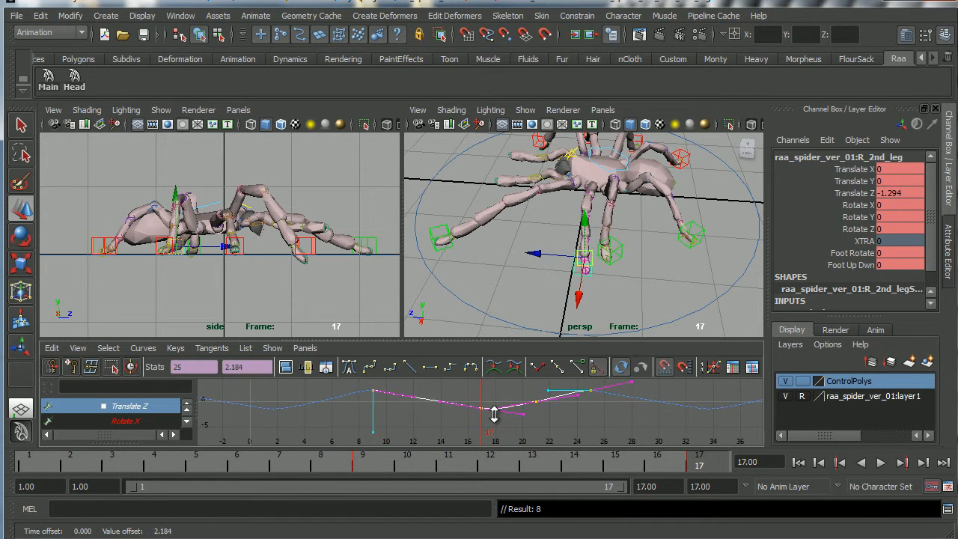
middle_click_drag(495, 416, 495, 418, "shift")
- Play back the walk and lower R_2nd_leg's whole Translate Z curve slightly, bringing its last key to about 2.04
left_click(880, 462)
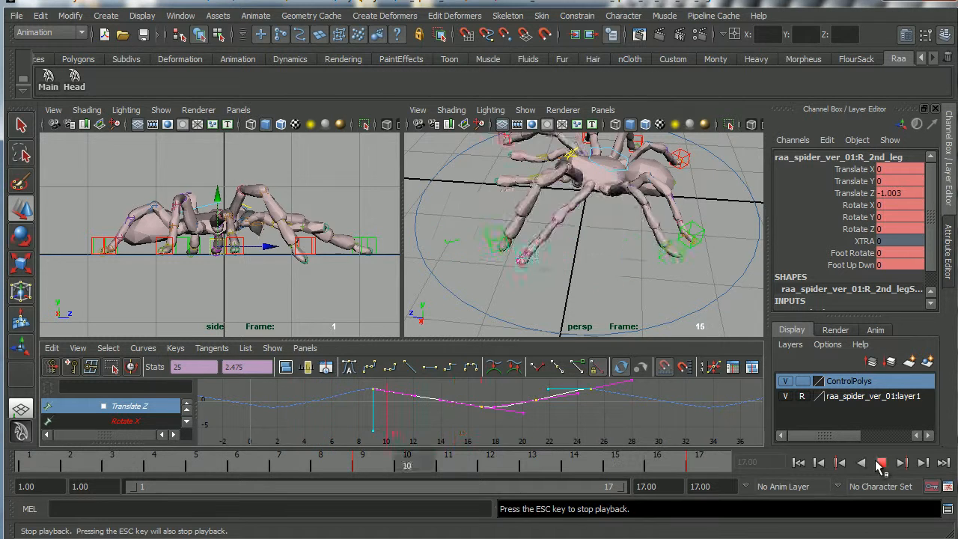
left_click(880, 463)
middle_click_drag(493, 410, 495, 413, "shift")
left_click(880, 462)
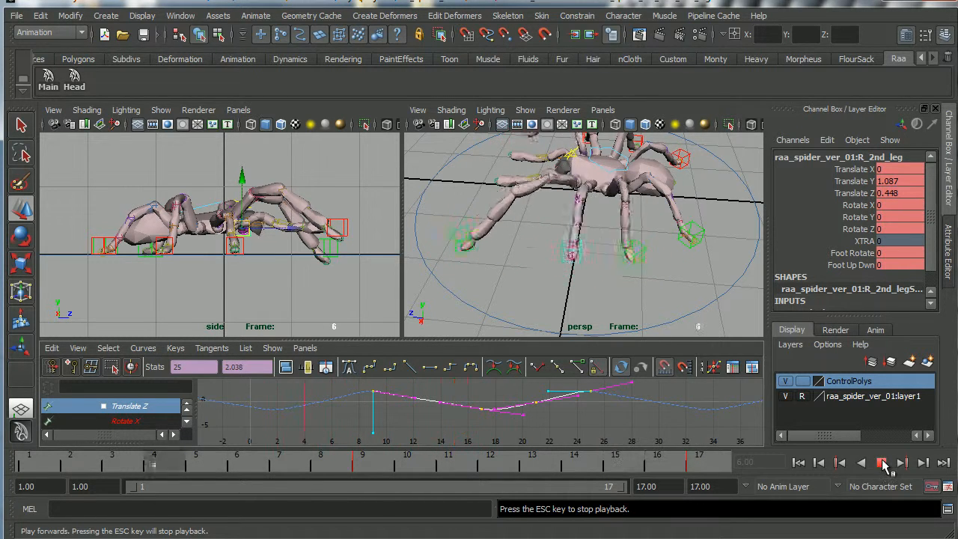
left_click(883, 466)
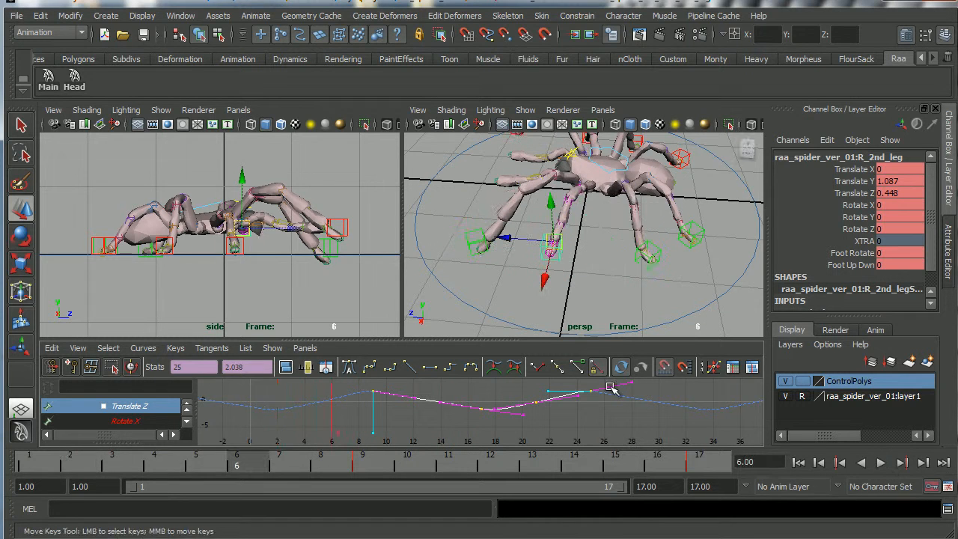
- Save the scene under the new file name RaaWalk_v004.mb and accept the student version notice
left_click(16, 15)
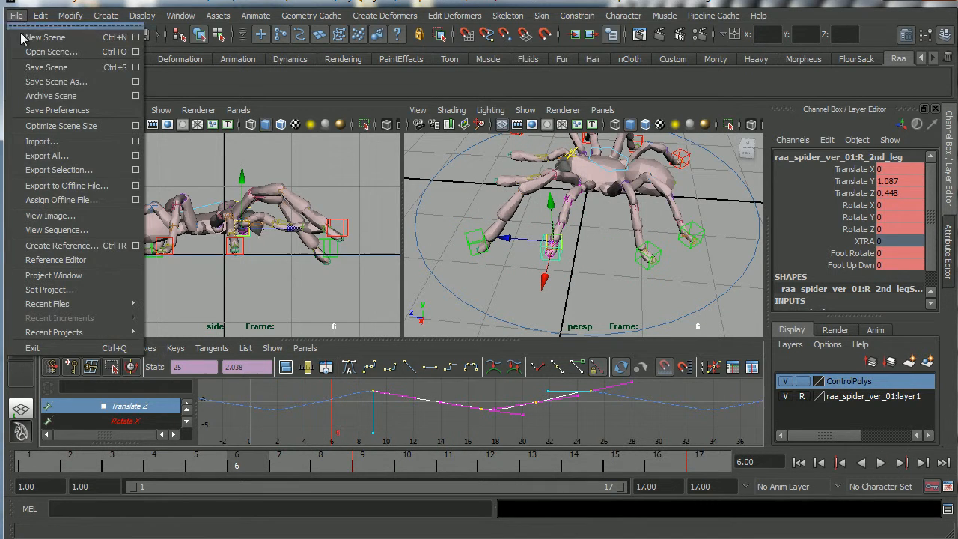
left_click(33, 83)
left_click(249, 106)
left_click(202, 427)
key("BackSpace")
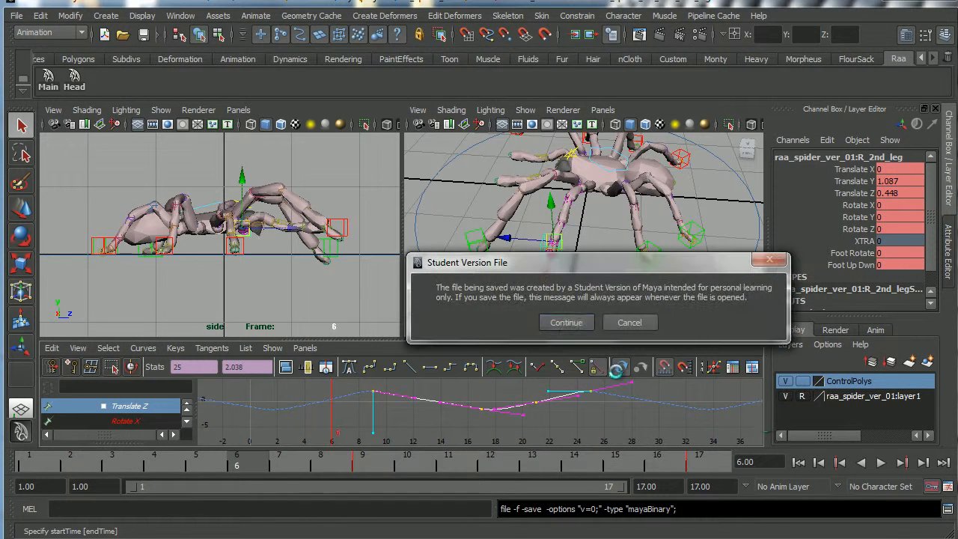
left_click(562, 321)
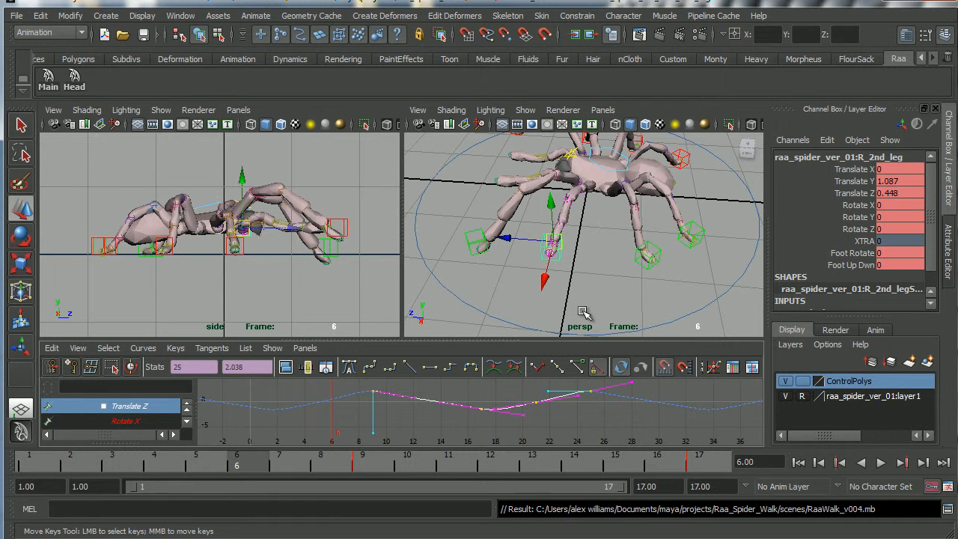